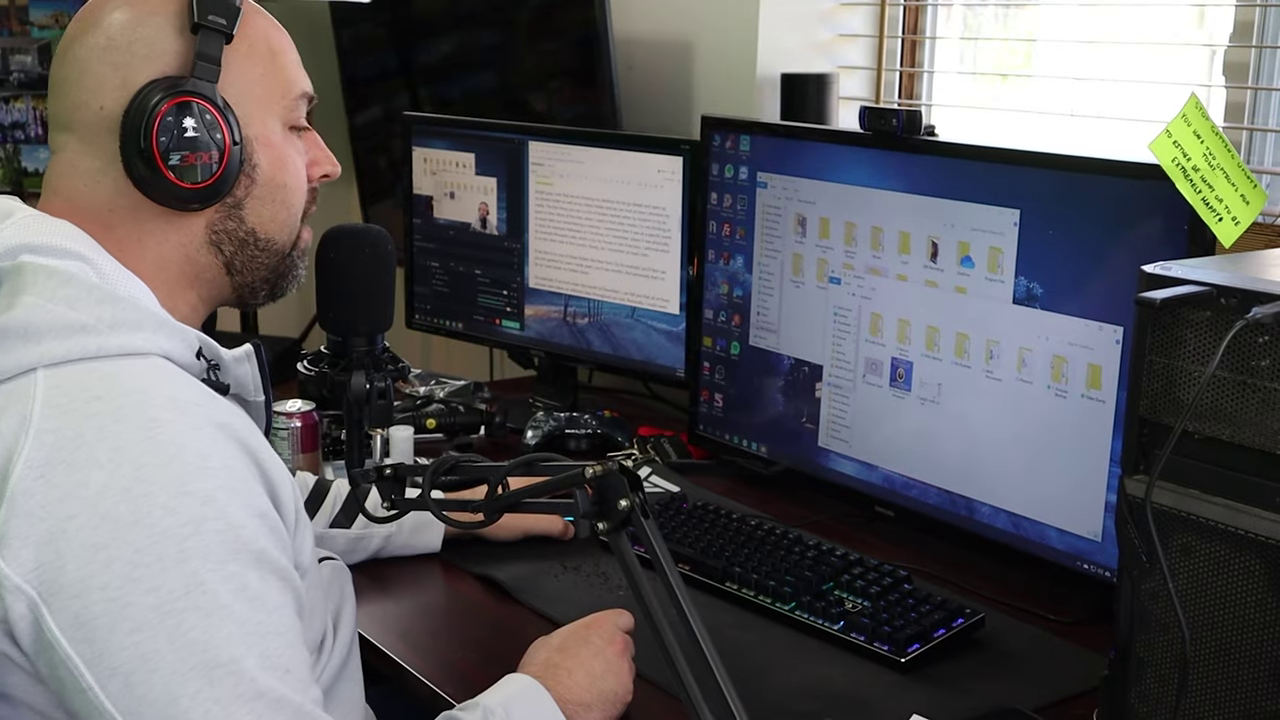
Step: Open Pictures Backup beside D:\Video Backup, moving Video Backup up-left and keeping Pictures Backup in front
double_click(900, 375)
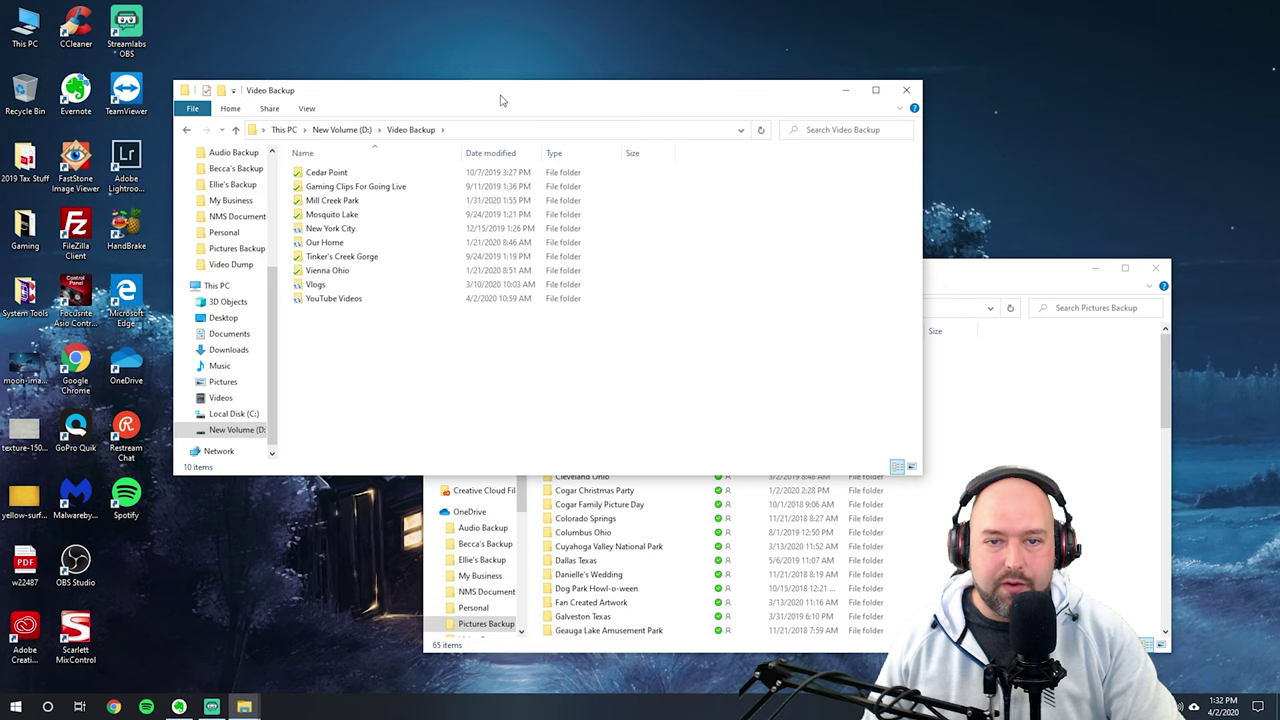
drag(502, 100, 475, 86)
click(970, 286)
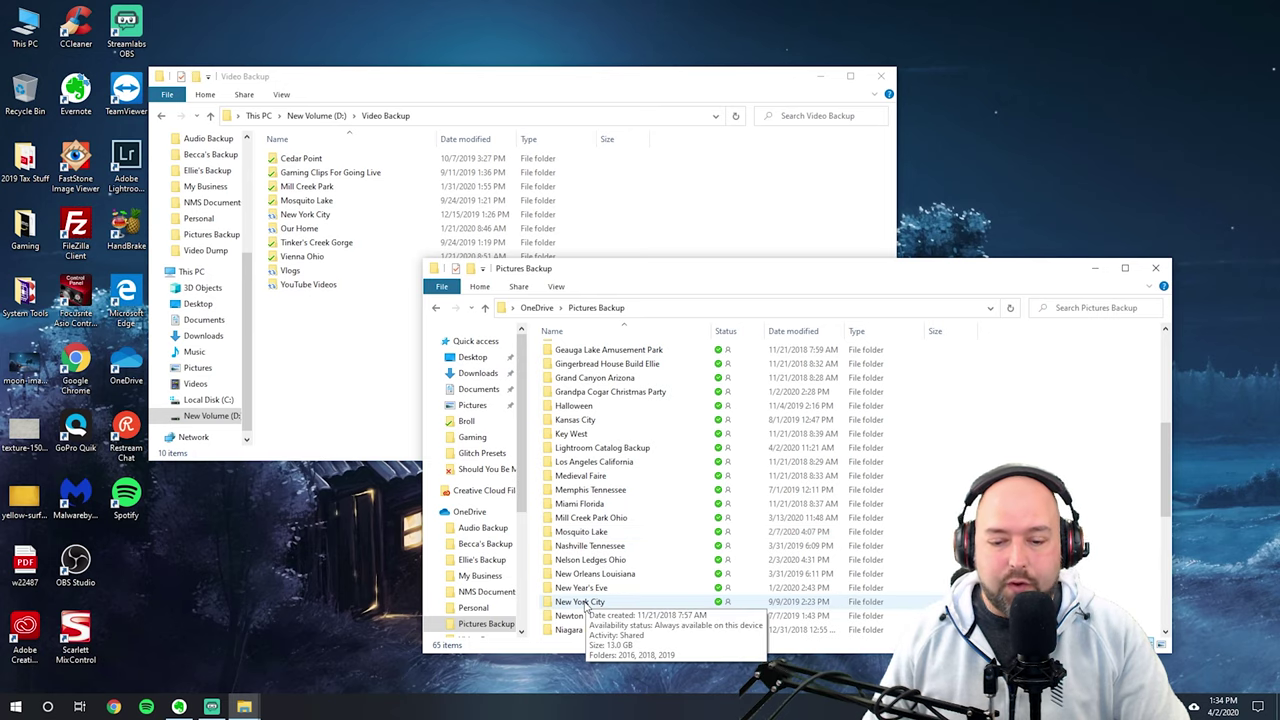
Step: Open Pictures Backup › New York City › 2019 › 12 to view its 151 photos
click(588, 605)
double_click(588, 605)
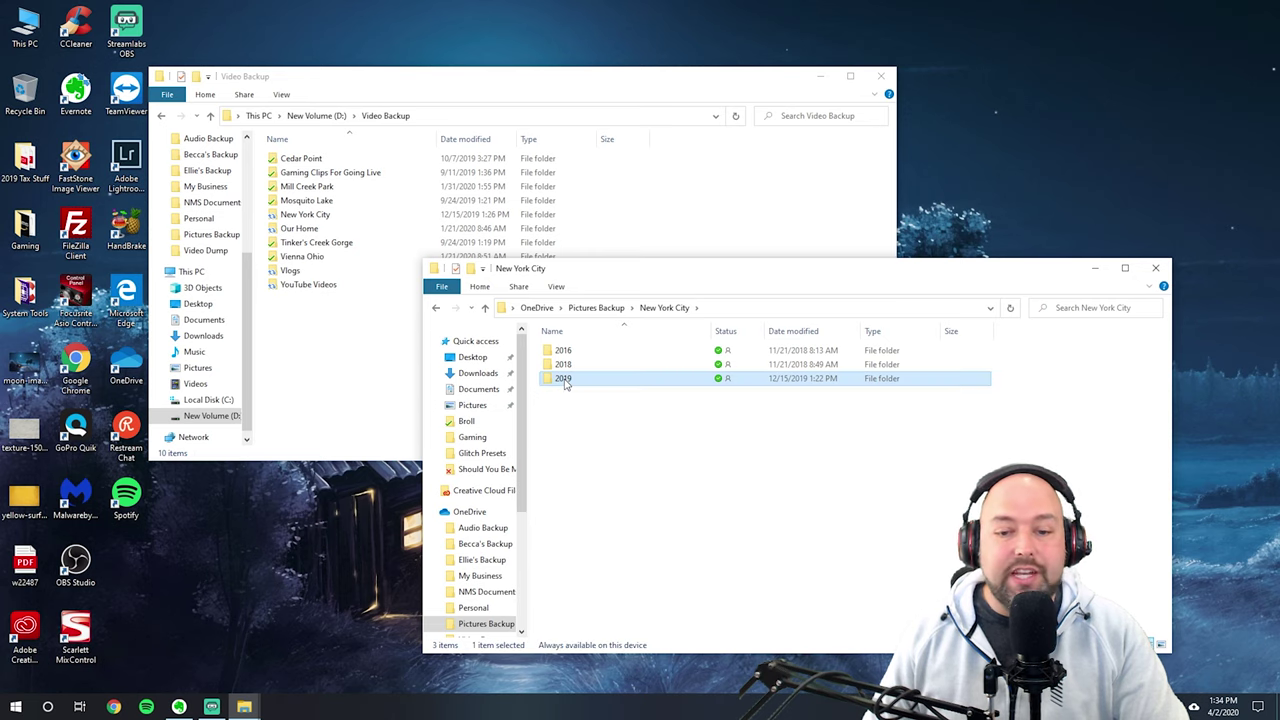
double_click(563, 380)
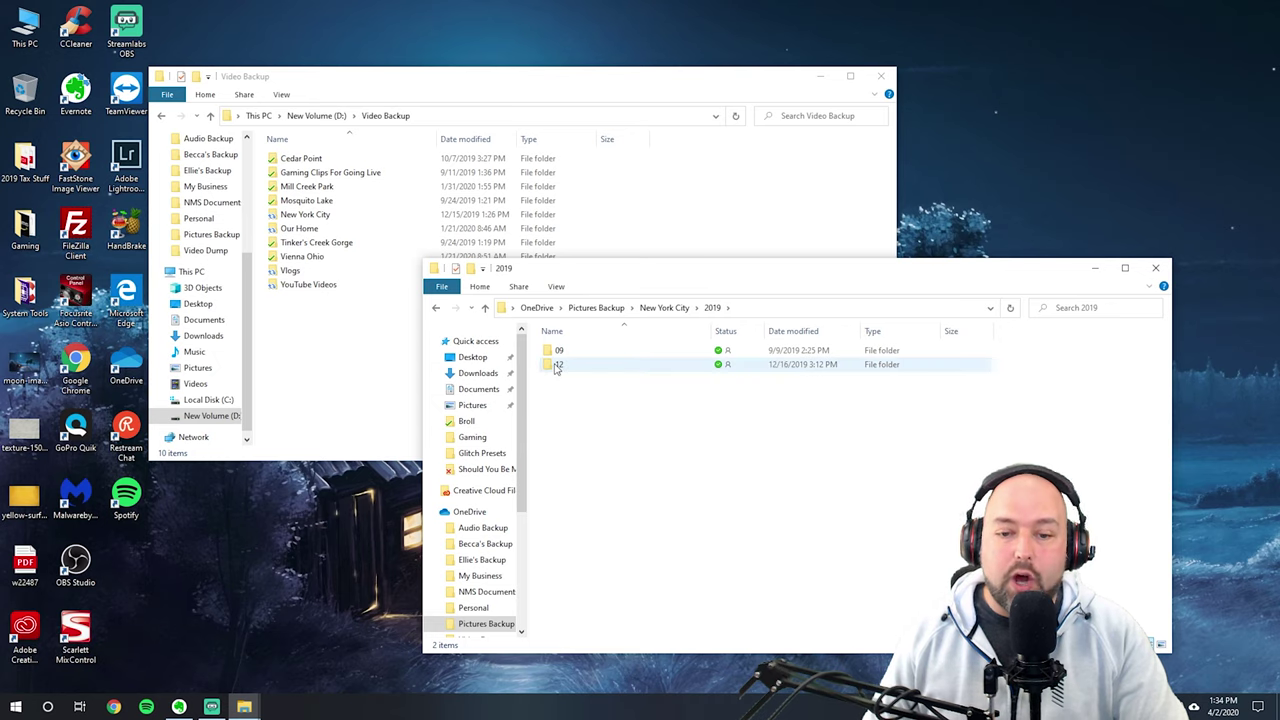
mouse_move(557, 368)
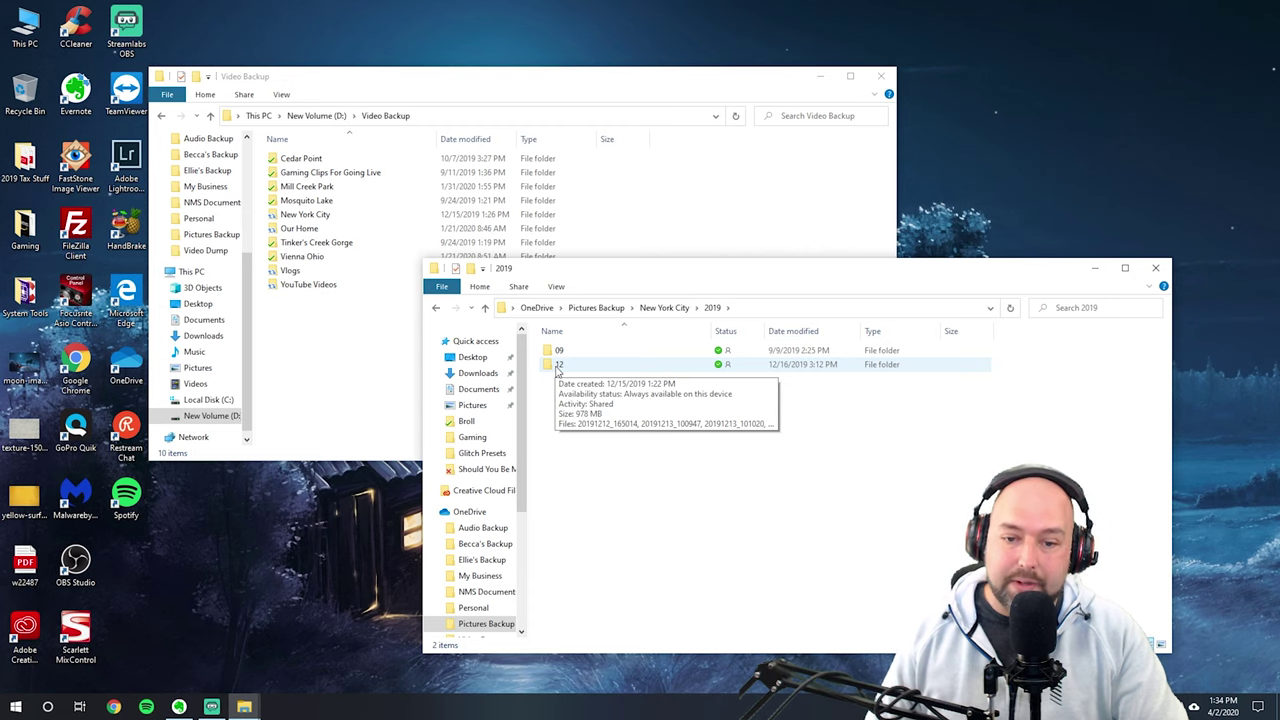
double_click(557, 366)
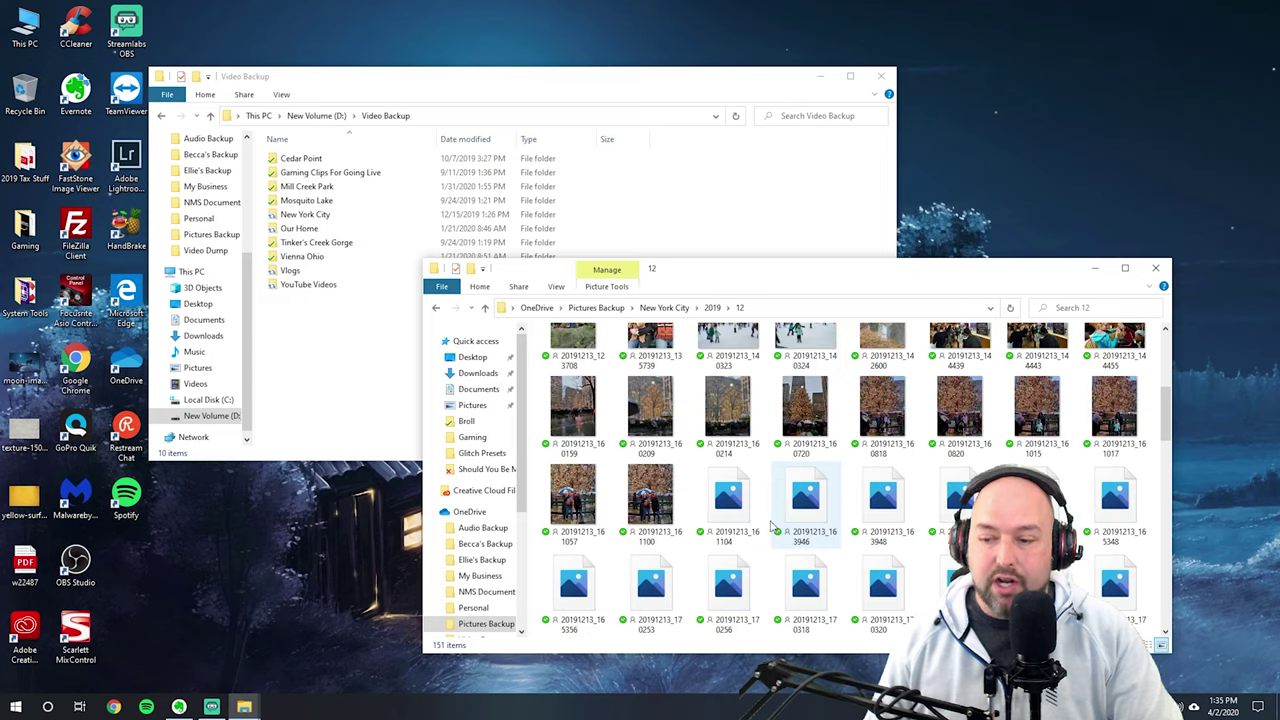
Step: Scroll down and back up through the photos in the 12 folder
scroll(771, 527, down, 6)
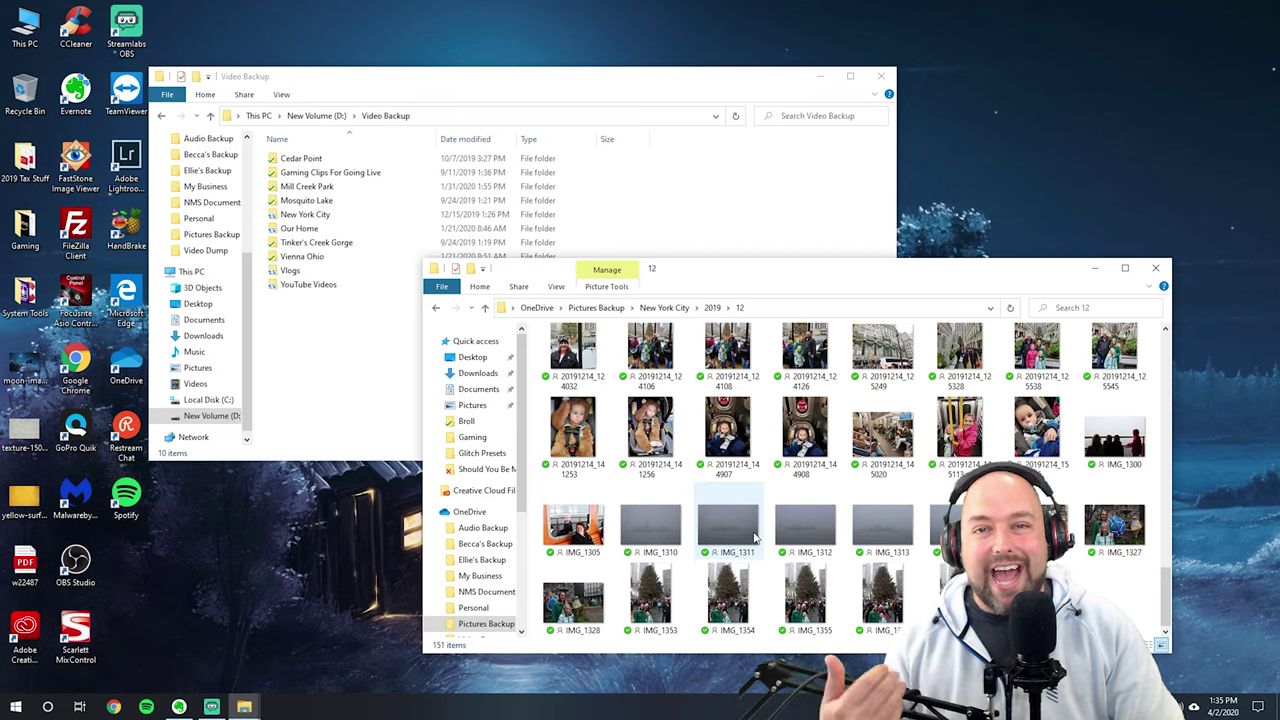
scroll(760, 535, up, 3)
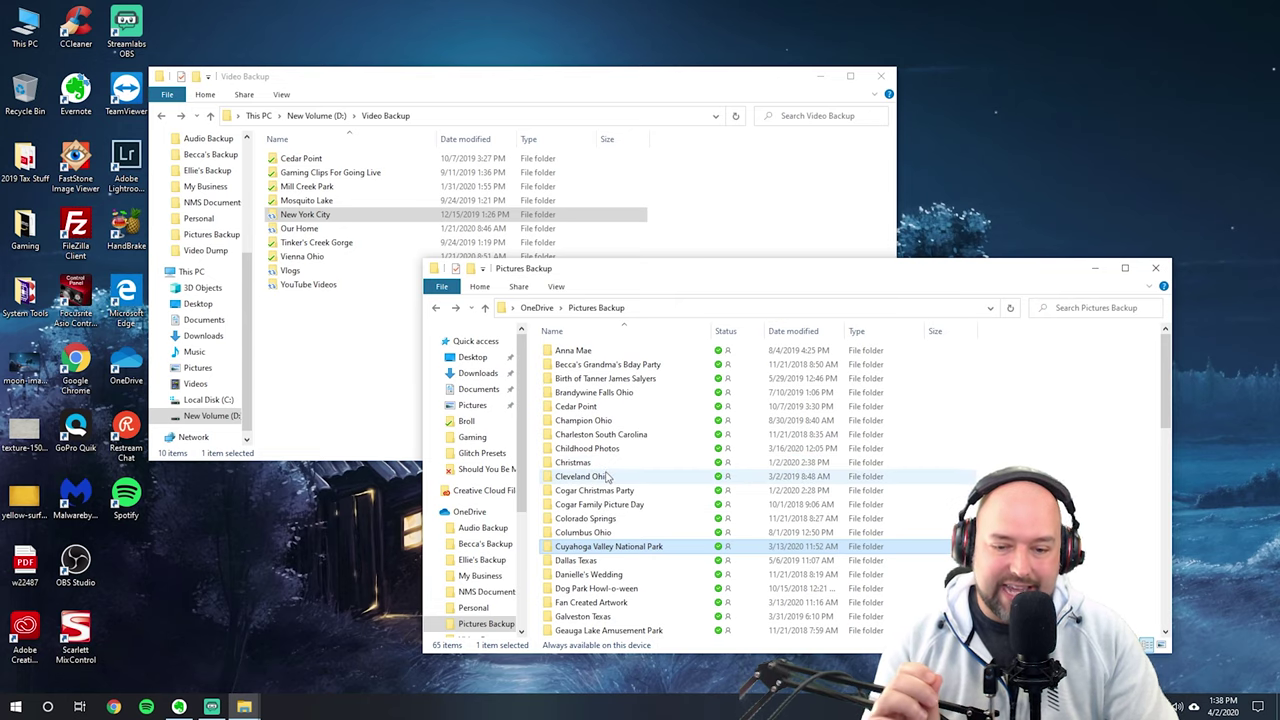
scroll(565, 515, down, 2)
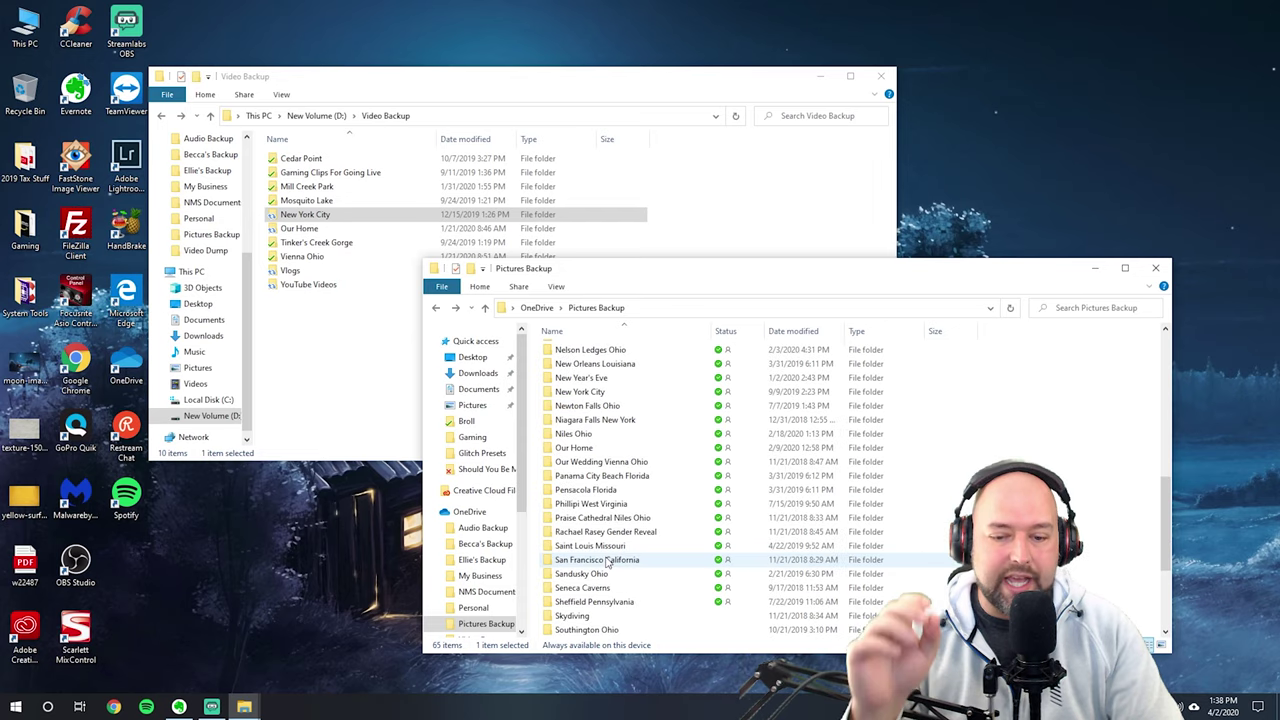
scroll(630, 550, down, 10)
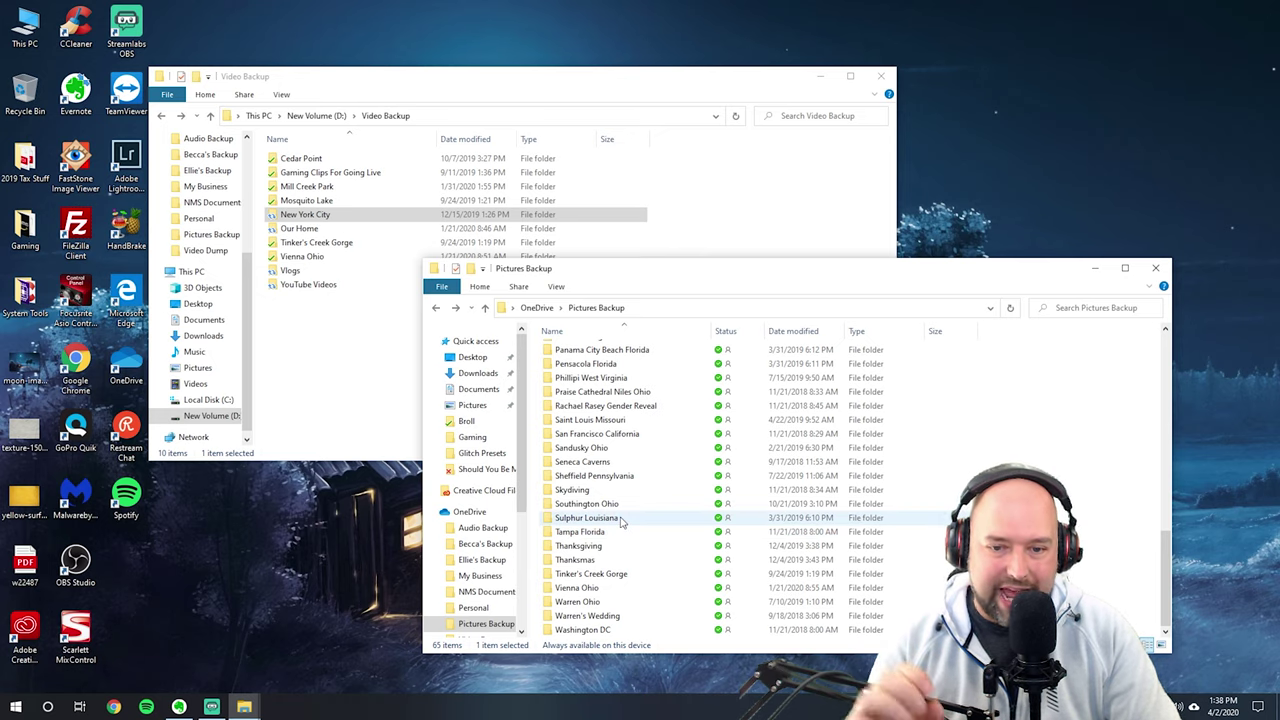
scroll(620, 515, up, 15)
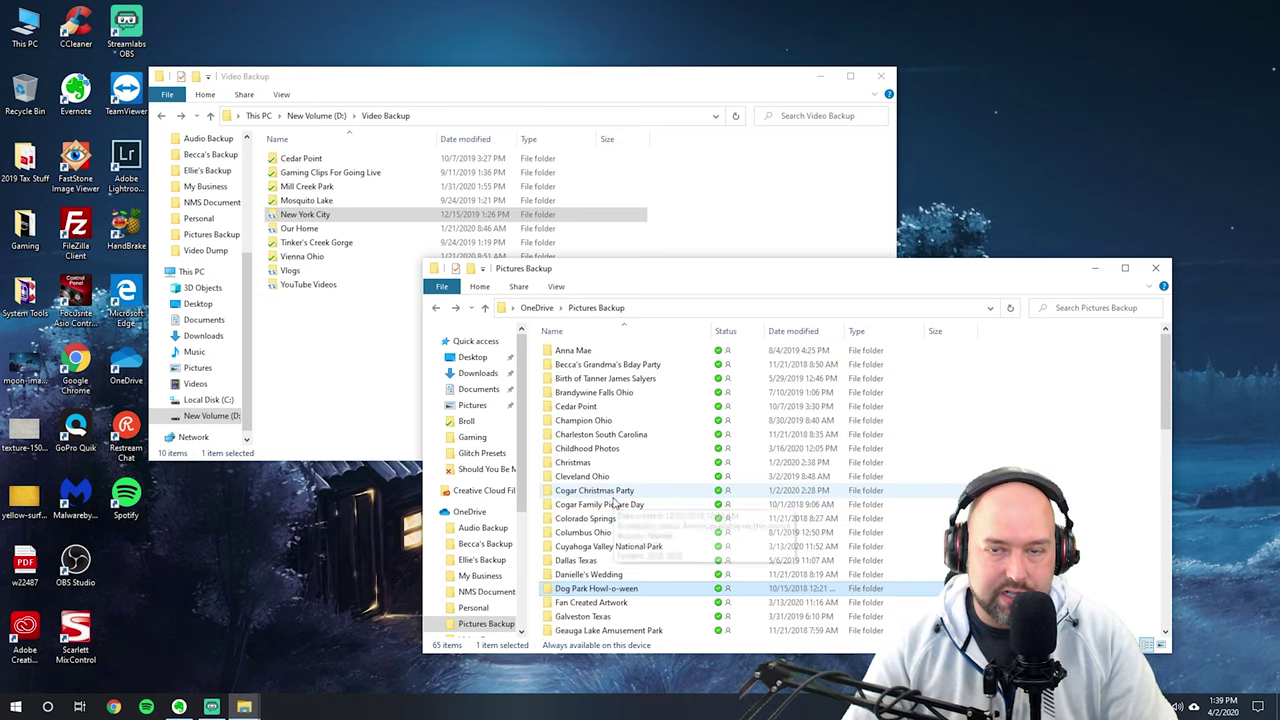
scroll(610, 480, down, 15)
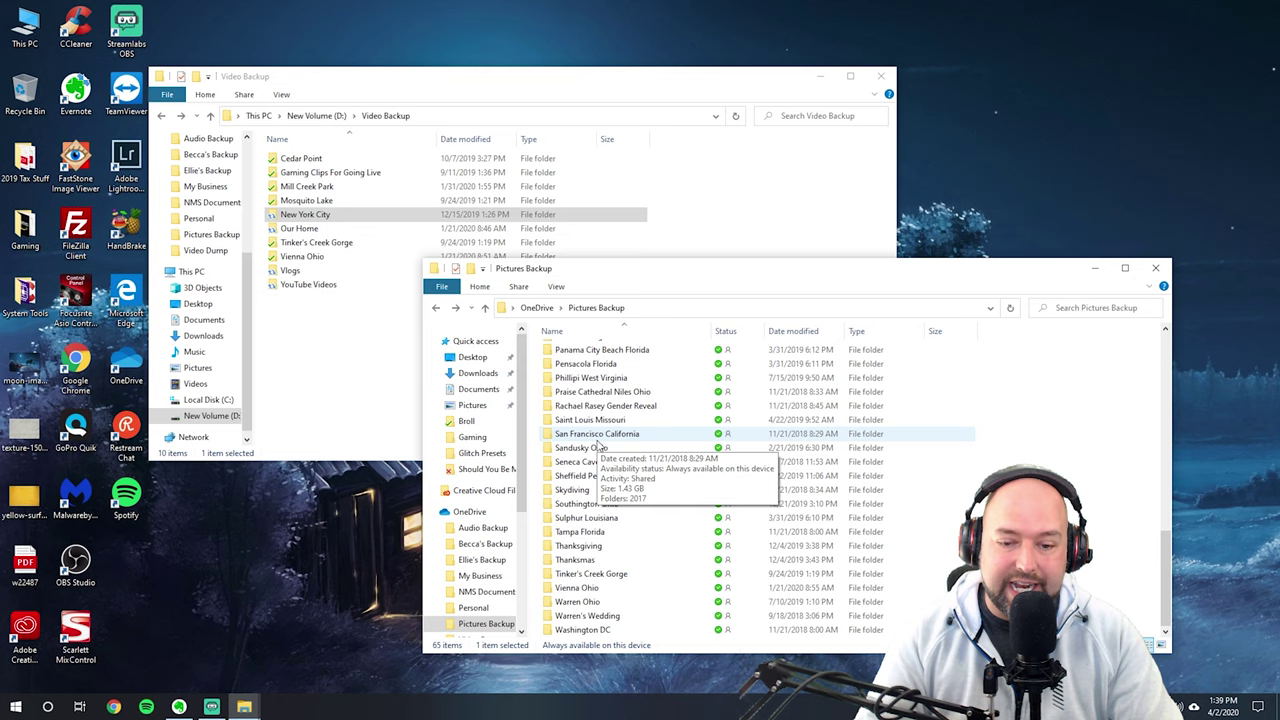
scroll(620, 455, up, 15)
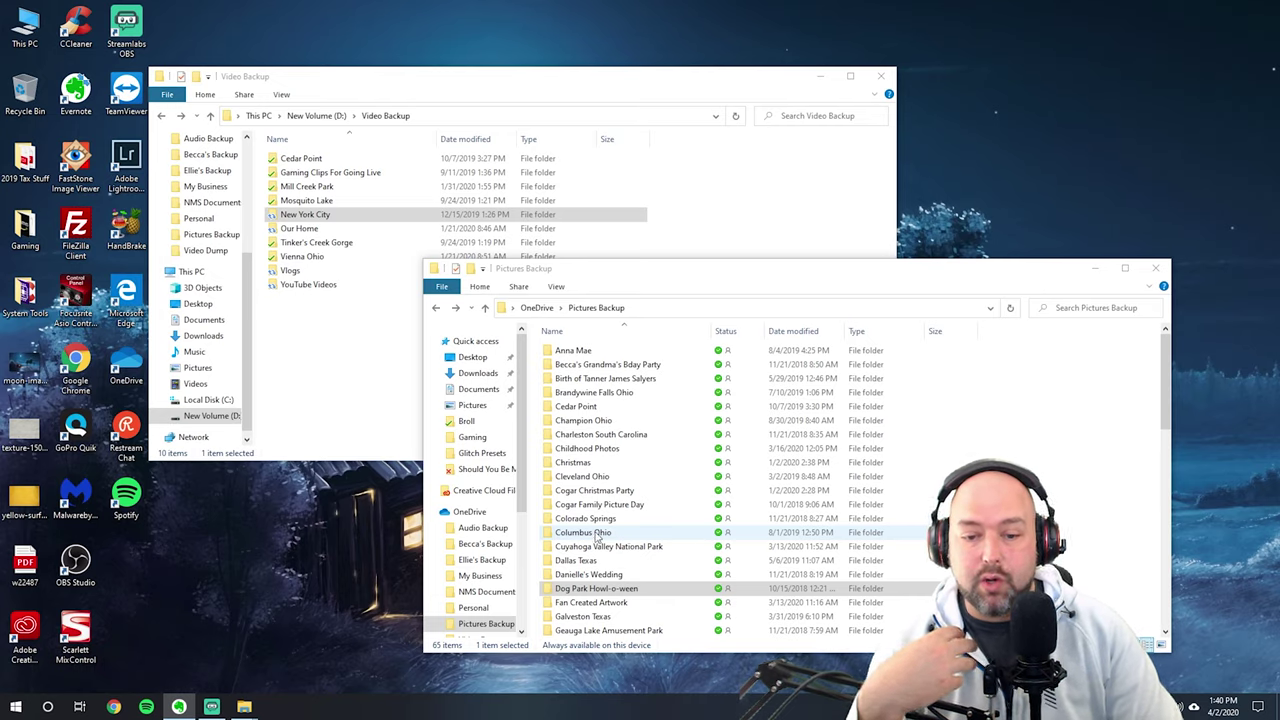
Step: Select the Charleston South Carolina event folder in Pictures Backup
click(578, 436)
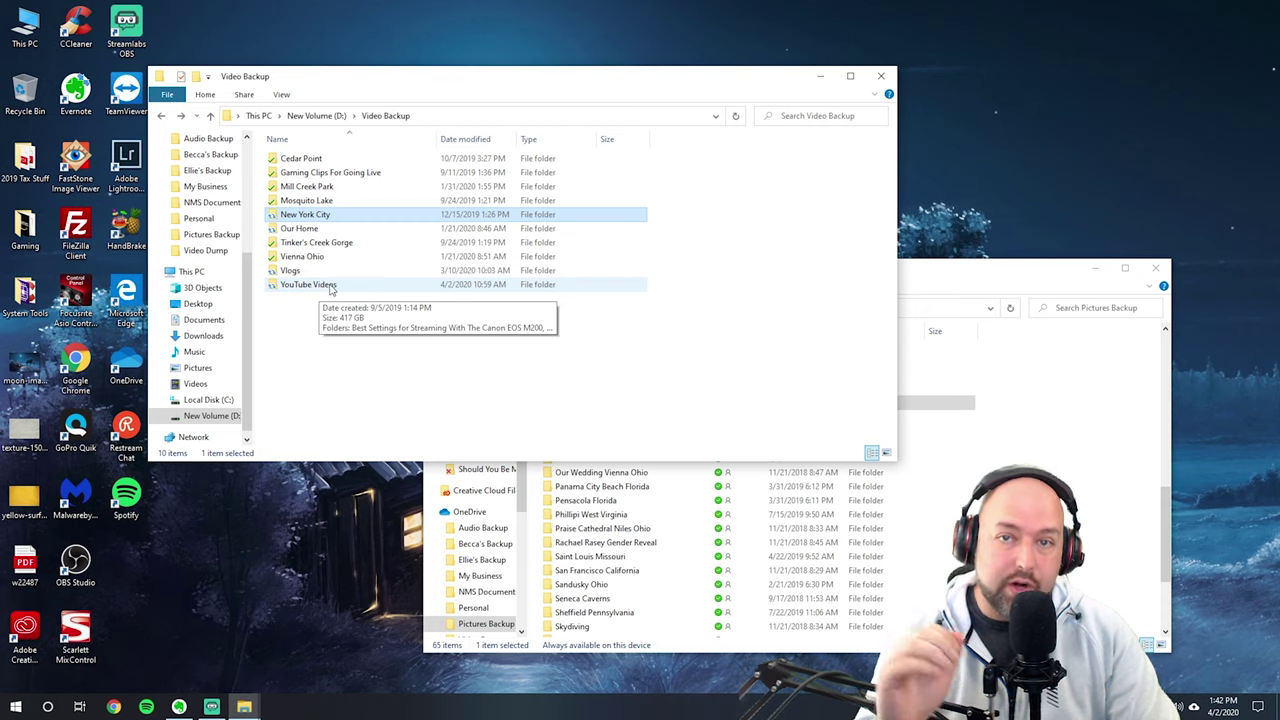
Step: Open the Vlogs folder in D:\Video Backup to check its 2019 and 2020 subfolders
click(311, 272)
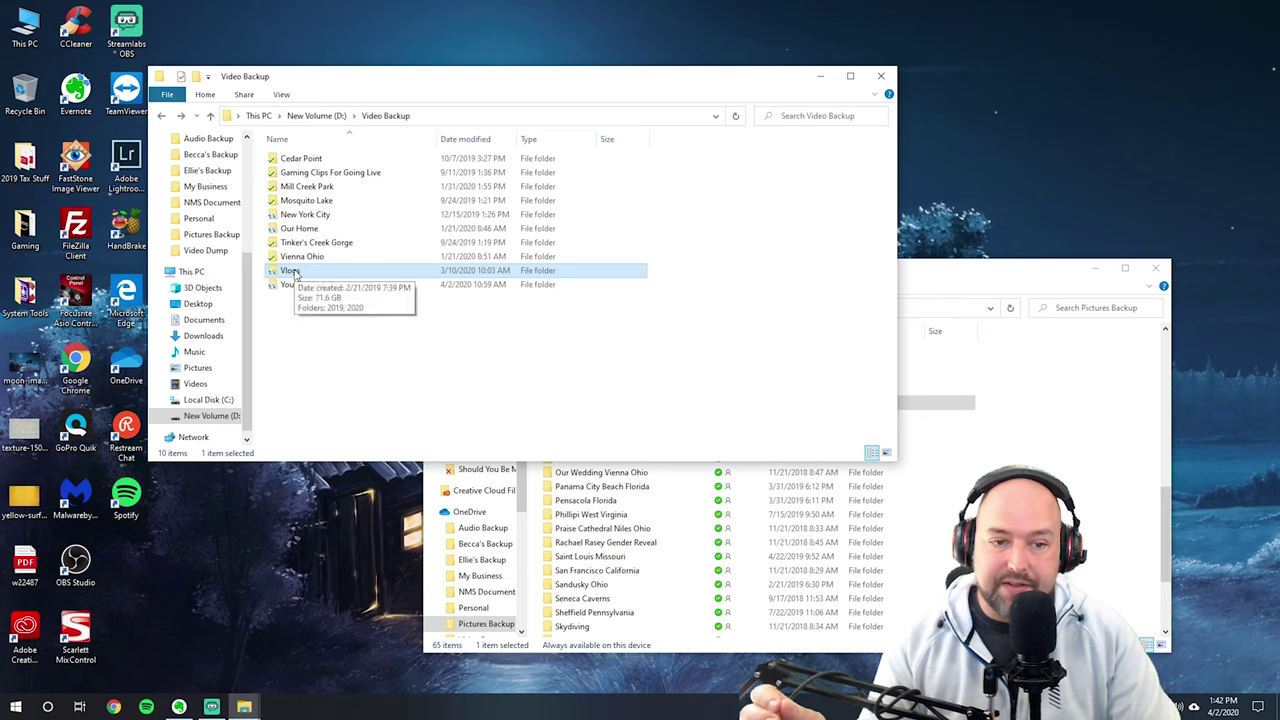
double_click(294, 273)
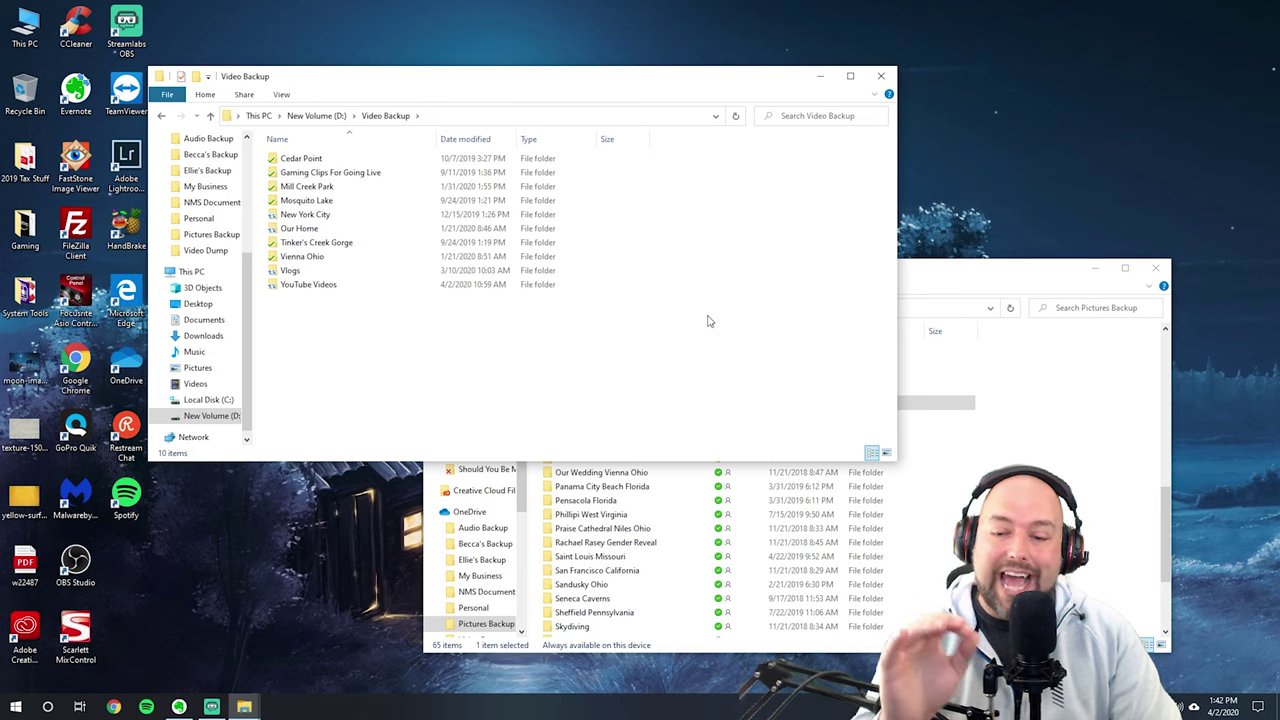
Step: Close the Video Backup window, then expand and collapse Grand Canyon Arizona in Lightroom's Folders panel
click(880, 78)
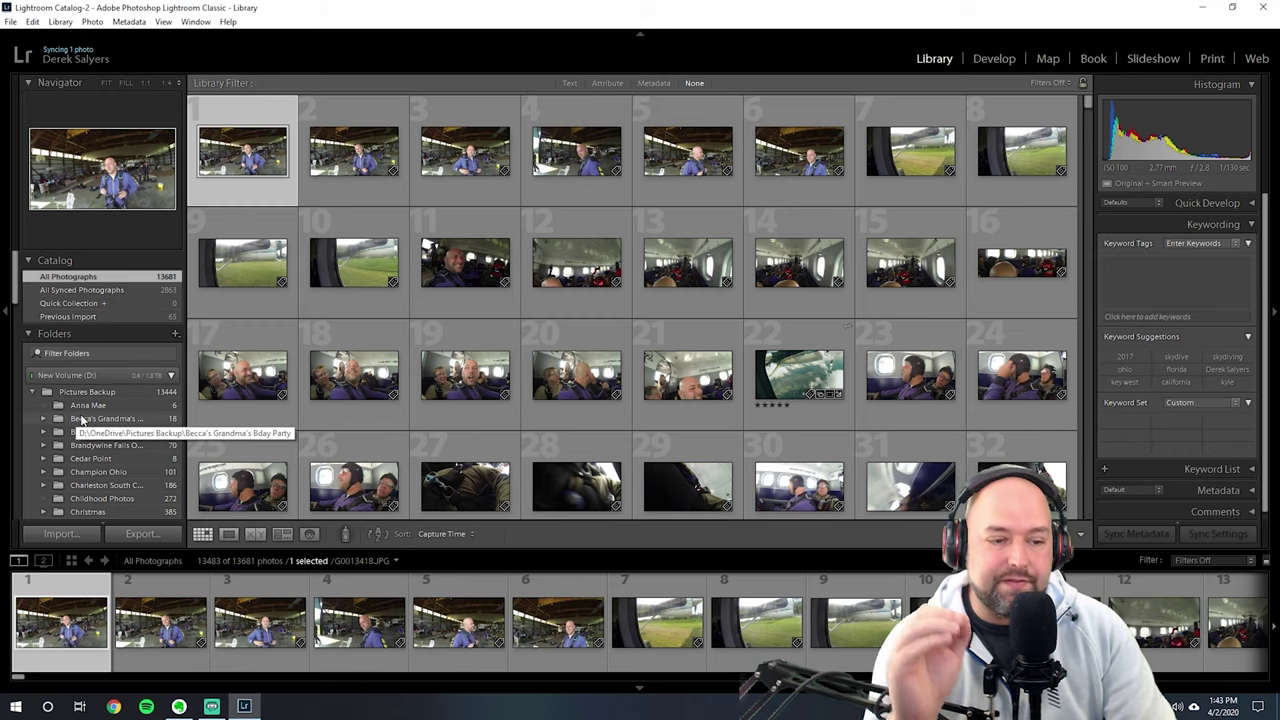
scroll(81, 421, down, 2)
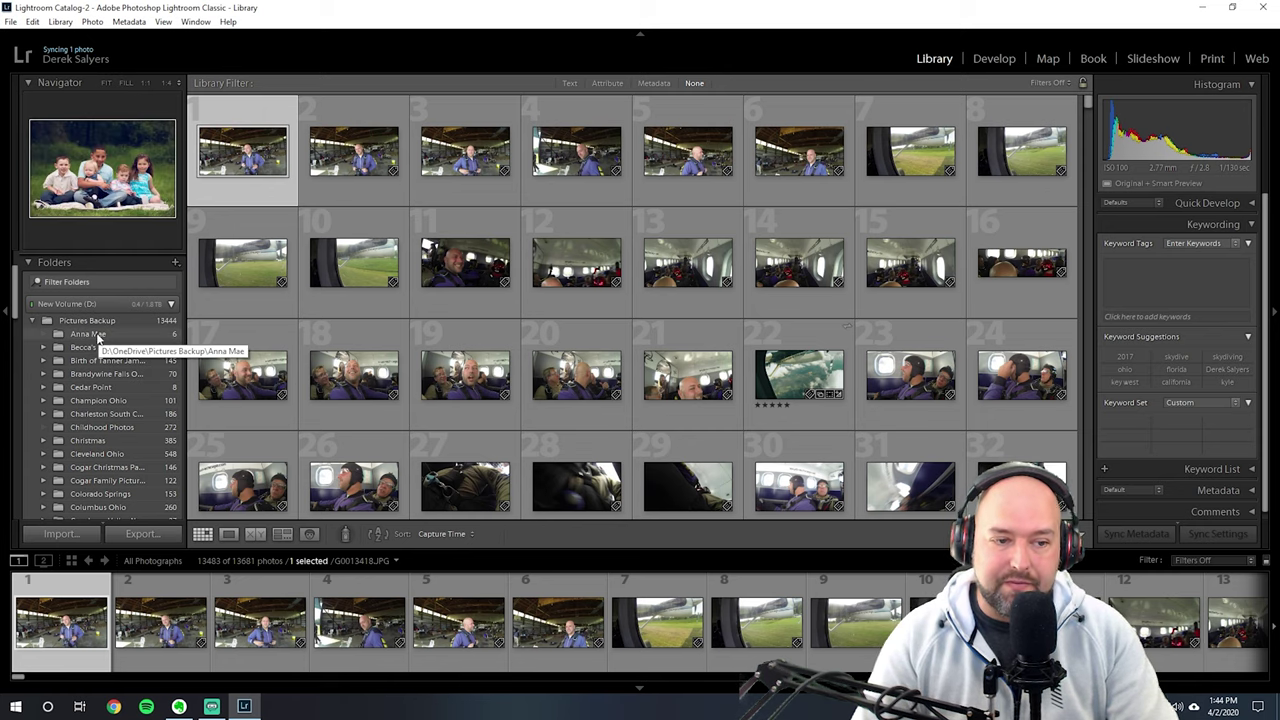
scroll(92, 387, down, 2)
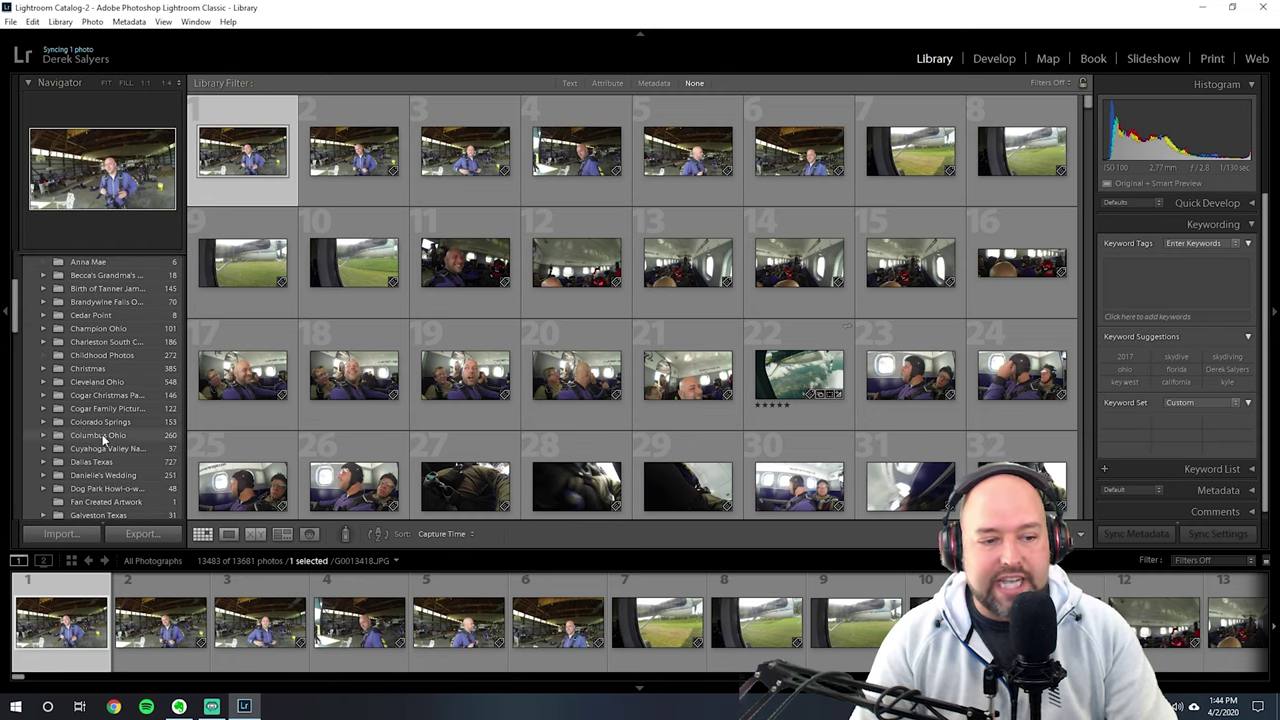
scroll(108, 437, down, 4)
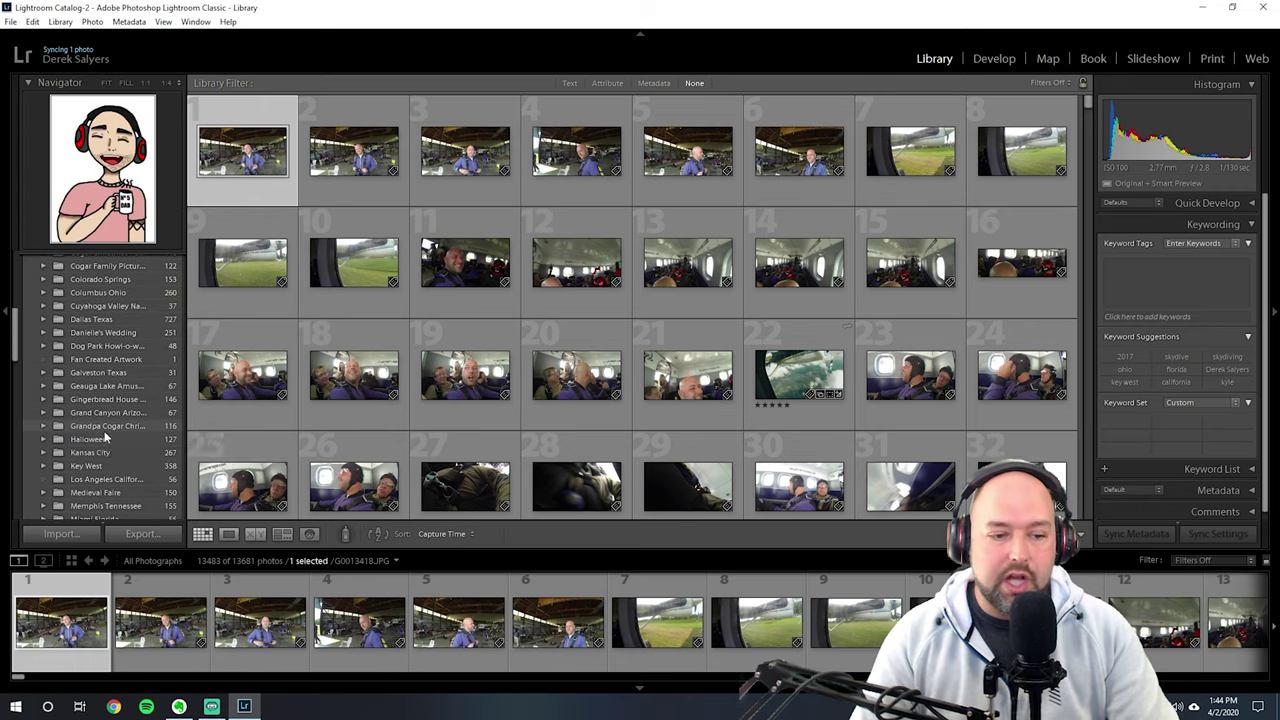
click(44, 412)
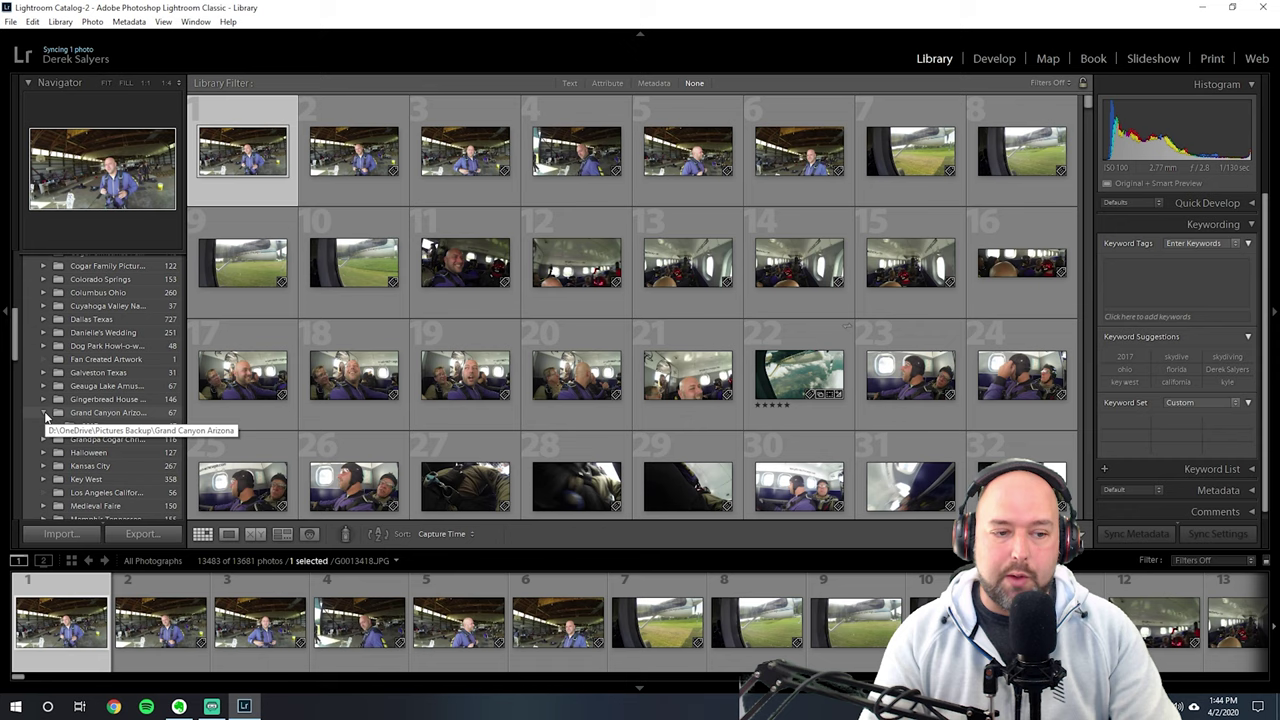
click(44, 413)
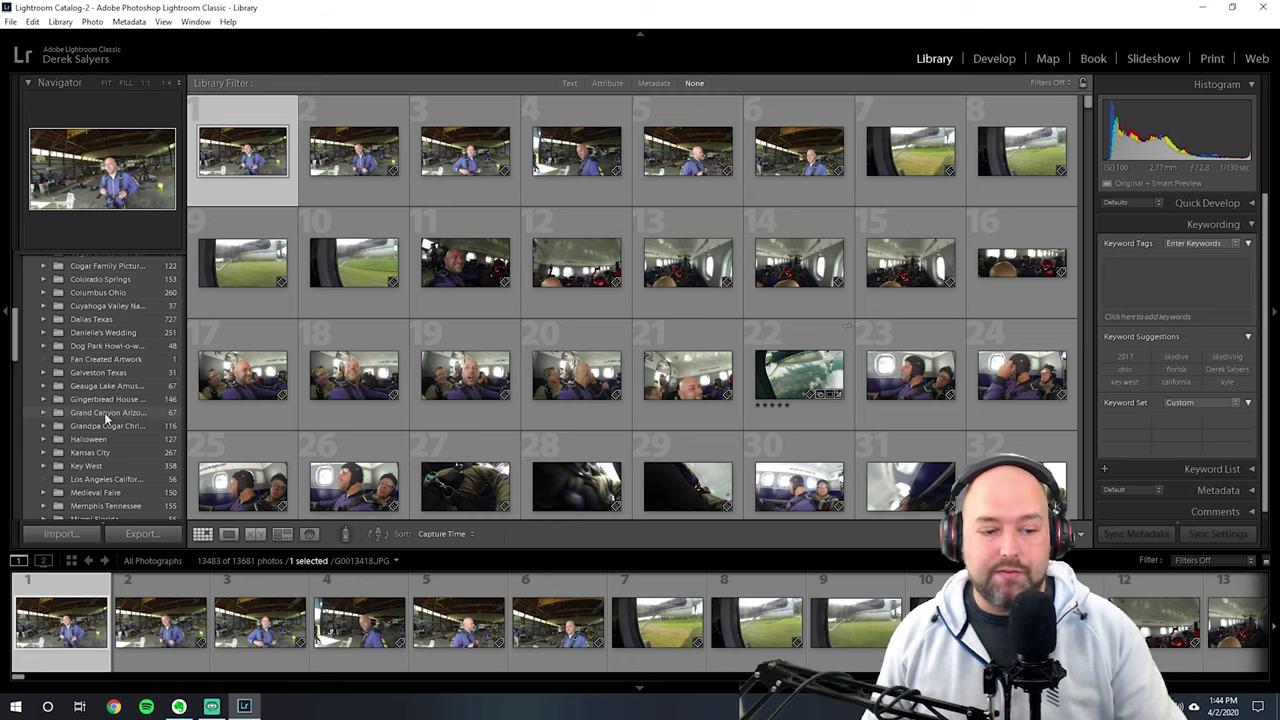
Step: Create a new smart collection with a five-star rating rule in the Collections panel
scroll(104, 412, down, 5)
scroll(100, 392, down, 10)
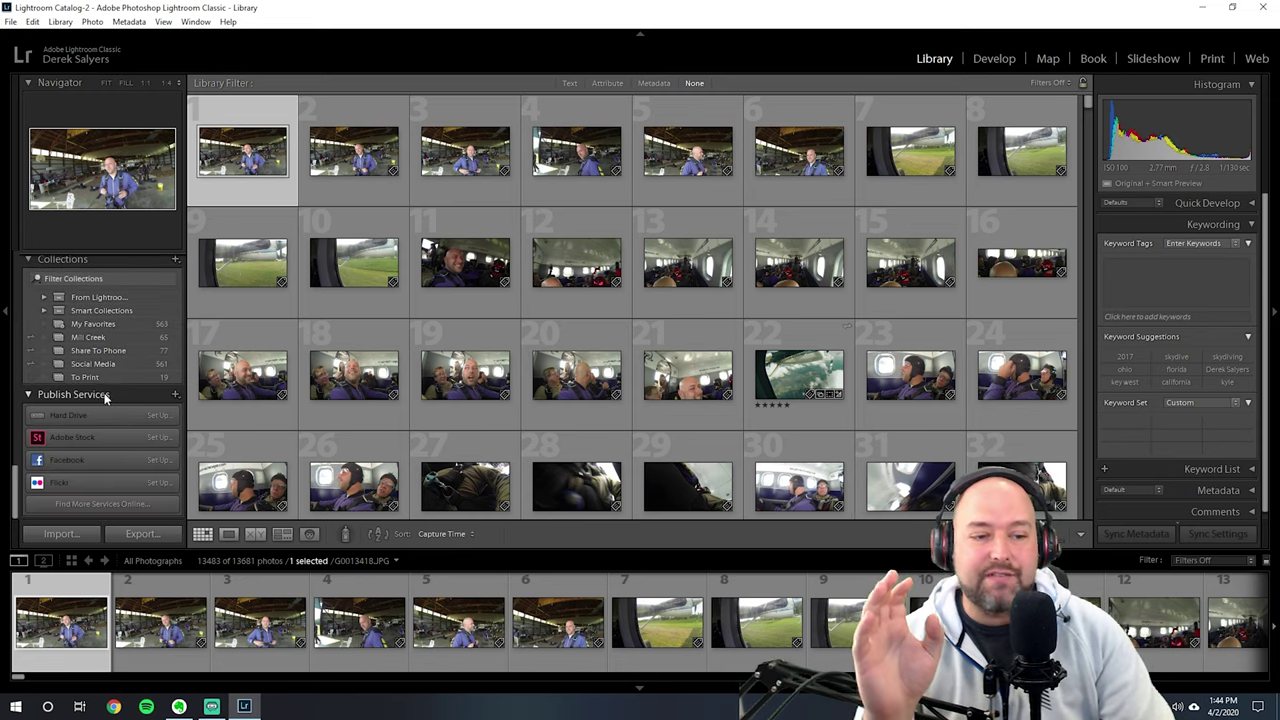
scroll(104, 390, up, 2)
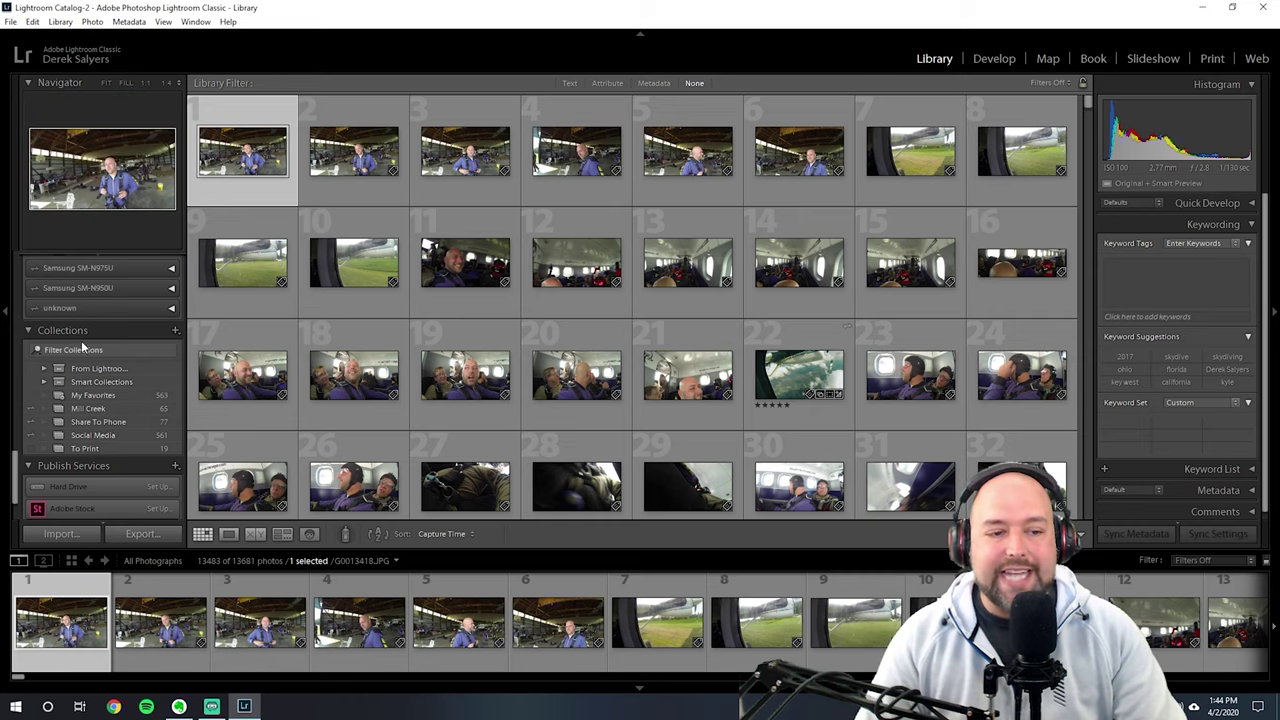
click(175, 330)
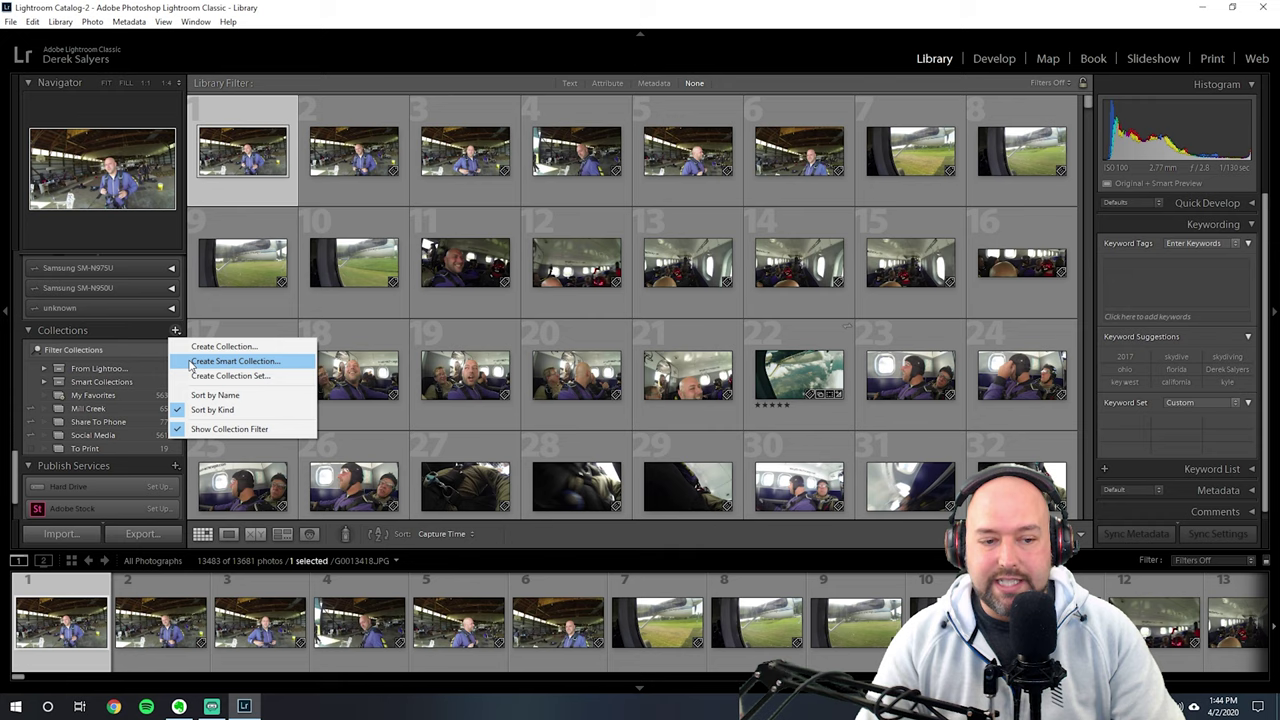
click(196, 363)
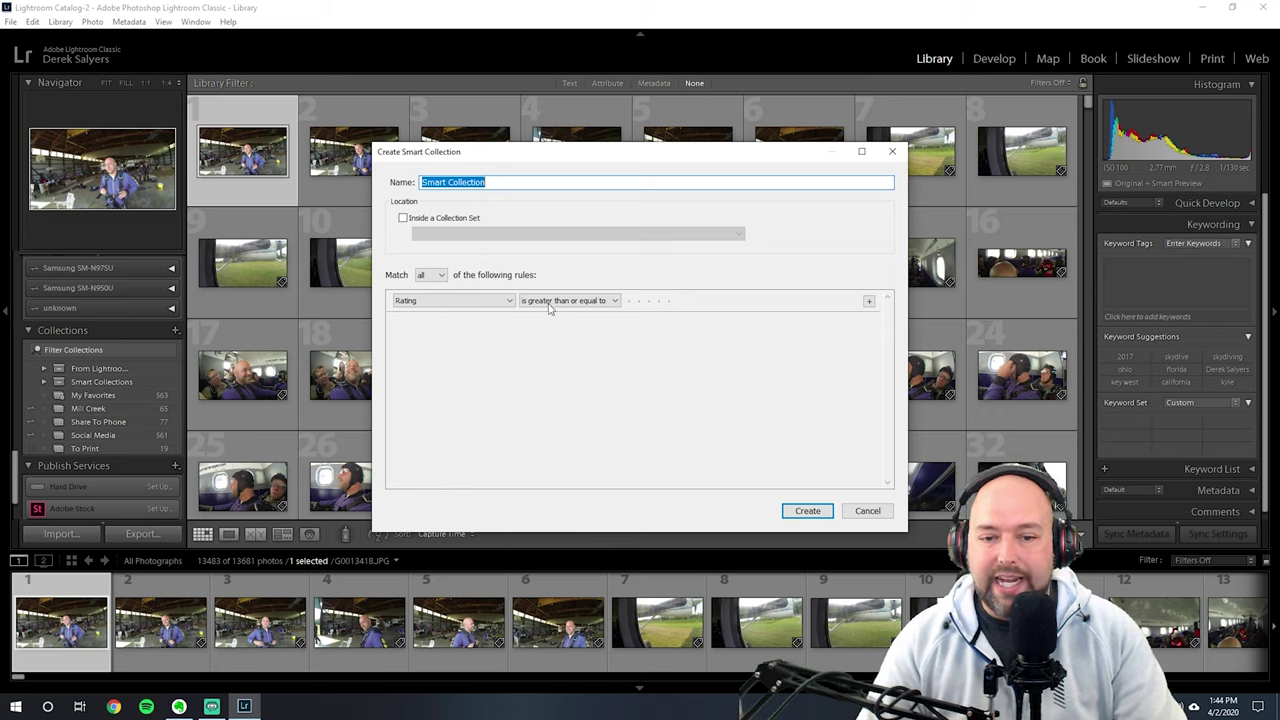
click(668, 308)
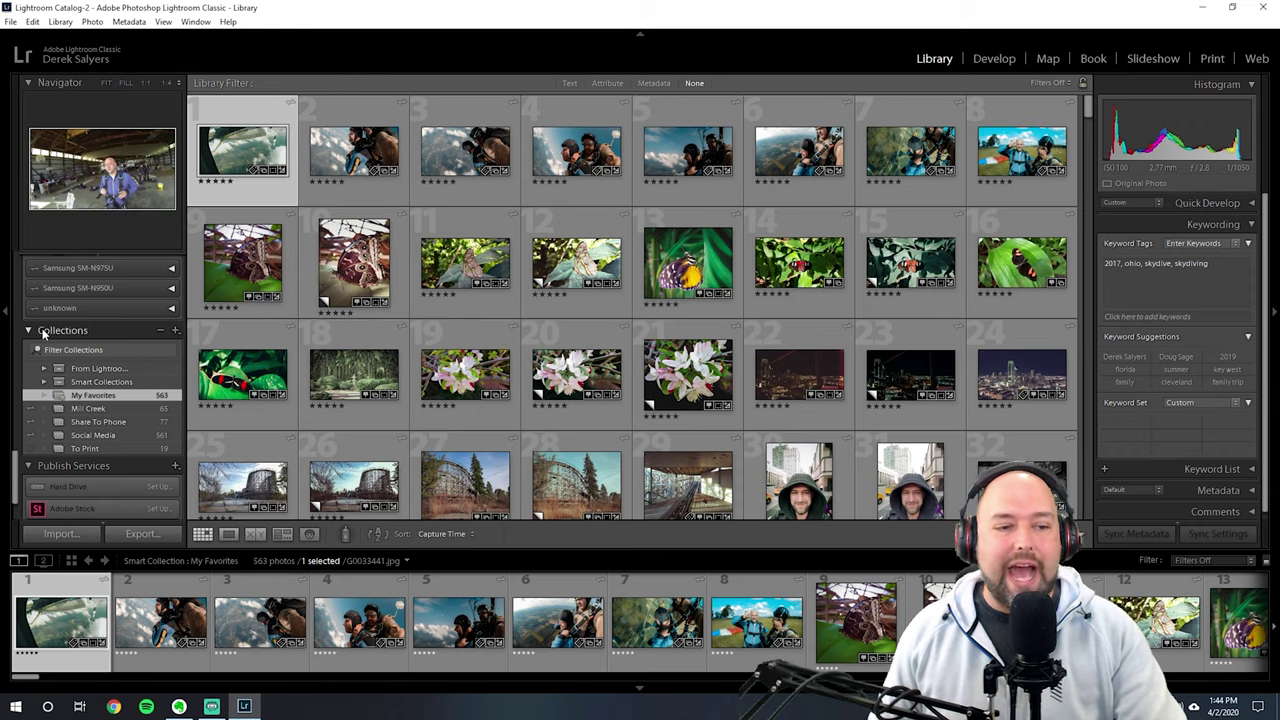
Step: Scroll the left panel to Collections and select the Share To Phone collection of 77 photos
scroll(77, 341, up, 3)
scroll(77, 341, up, 10)
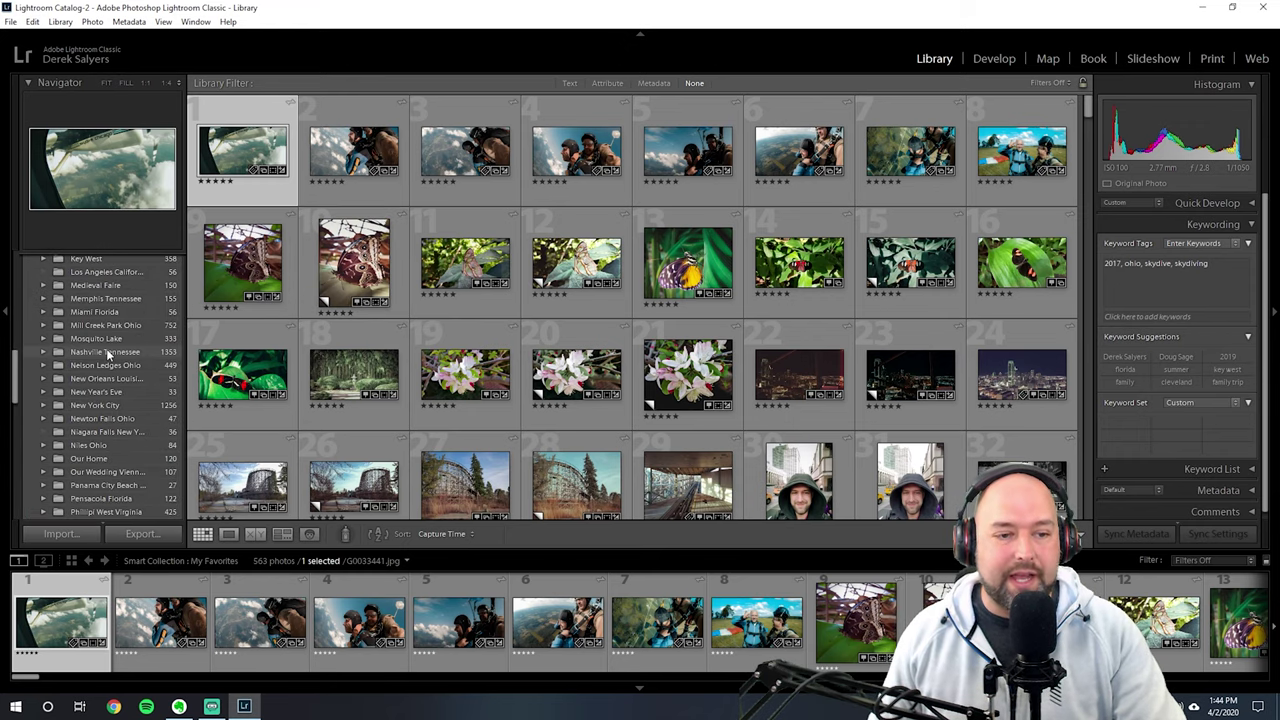
scroll(104, 343, up, 5)
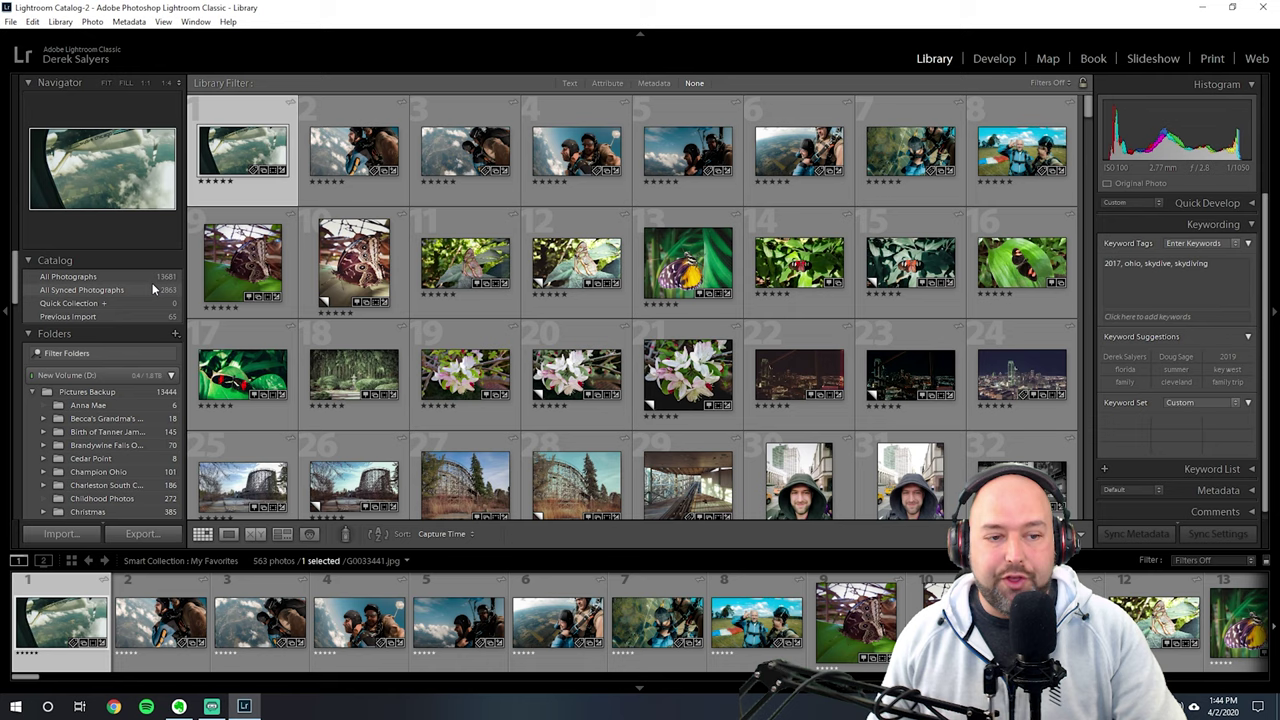
scroll(130, 330, down, 15)
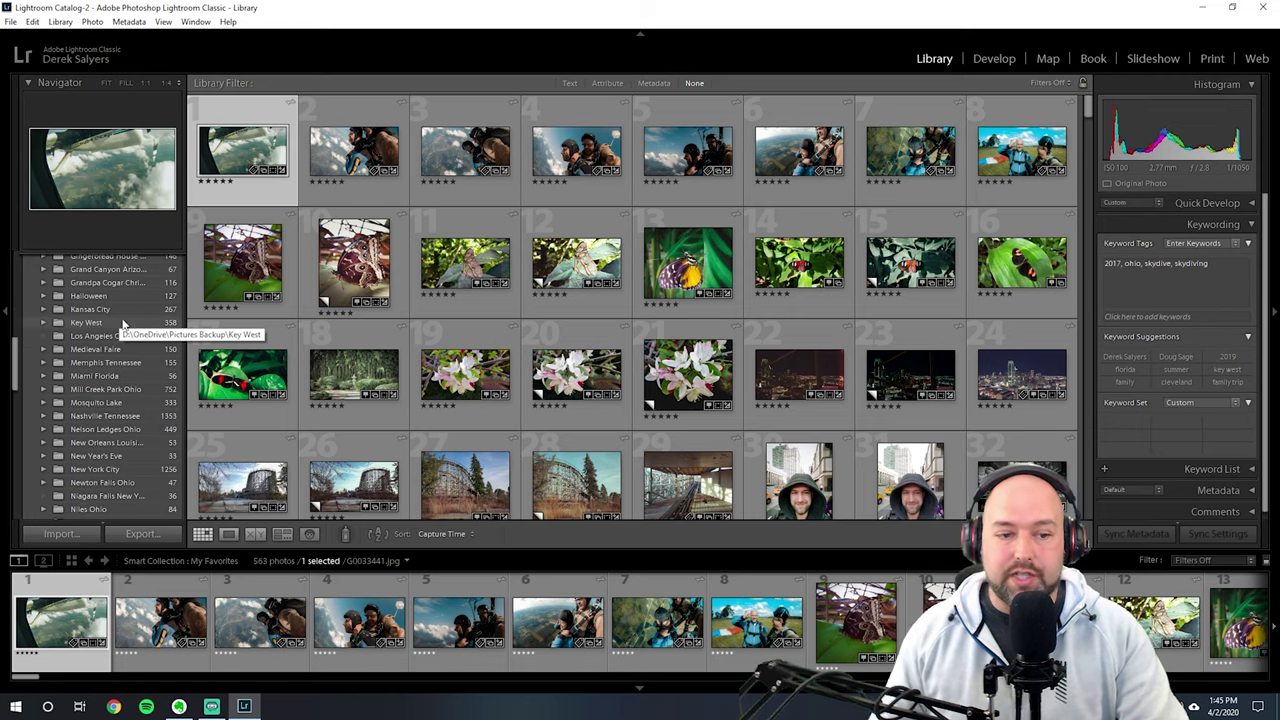
scroll(100, 350, down, 10)
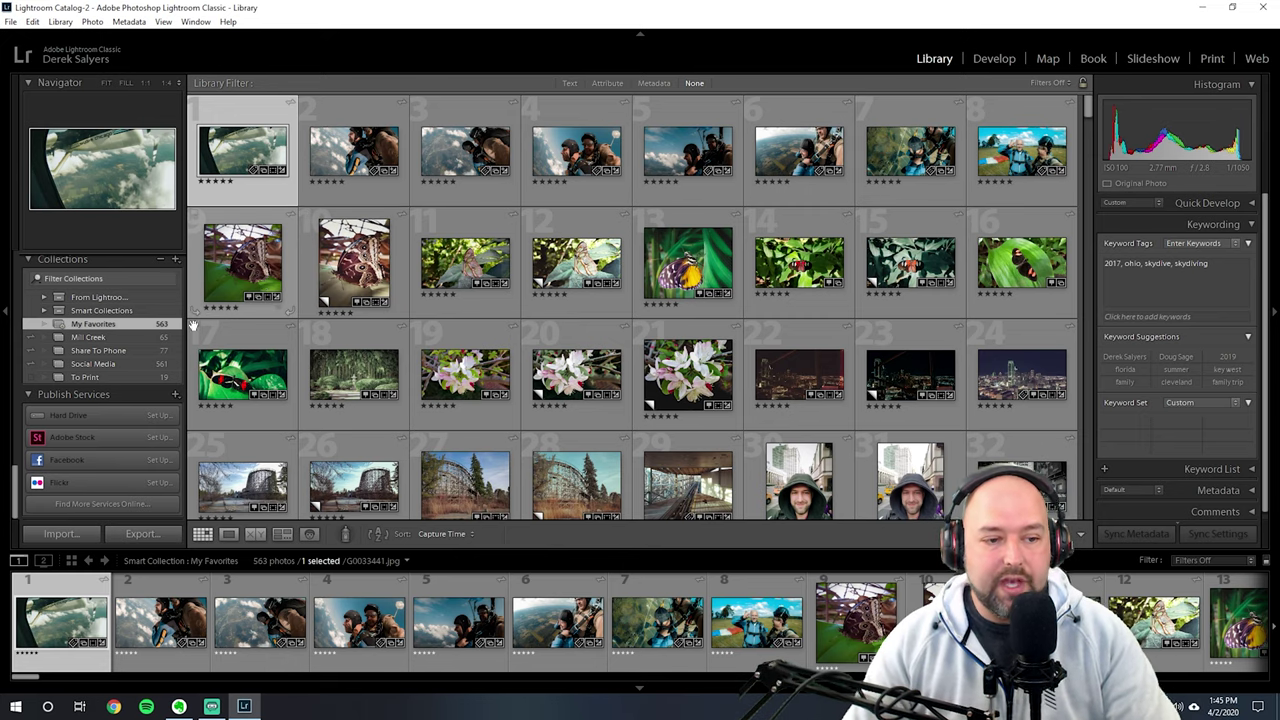
click(89, 352)
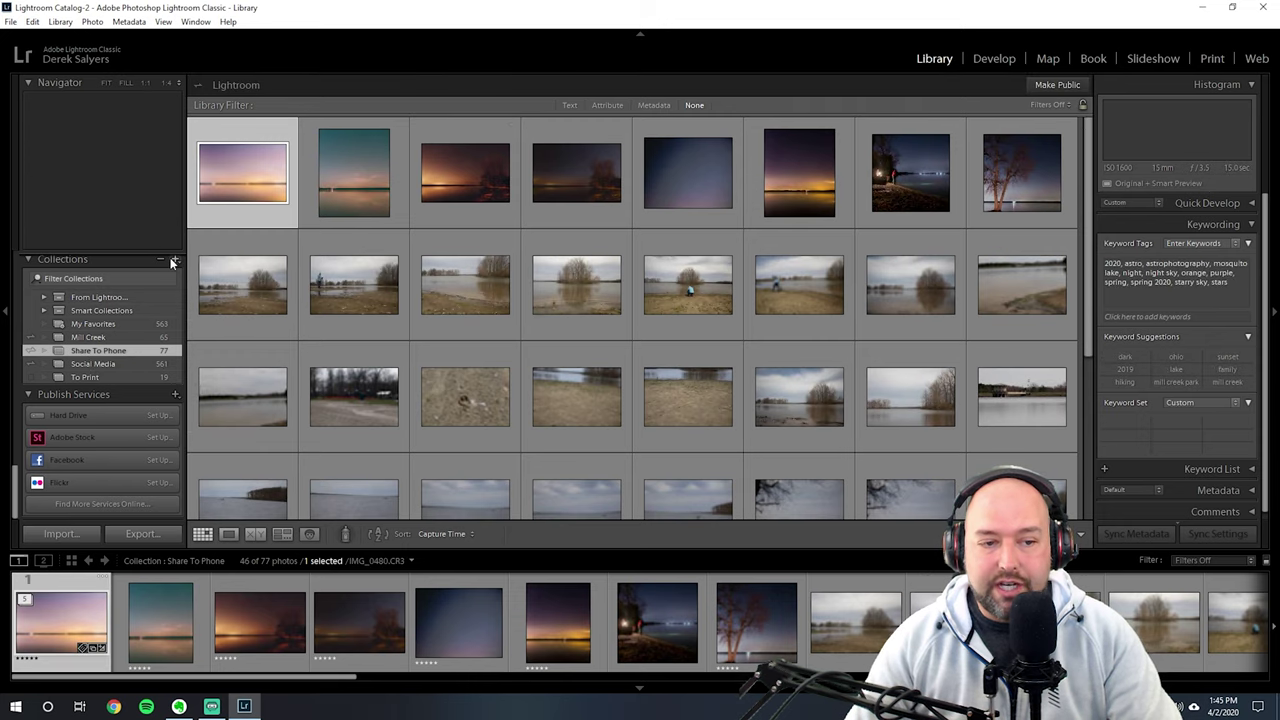
click(174, 260)
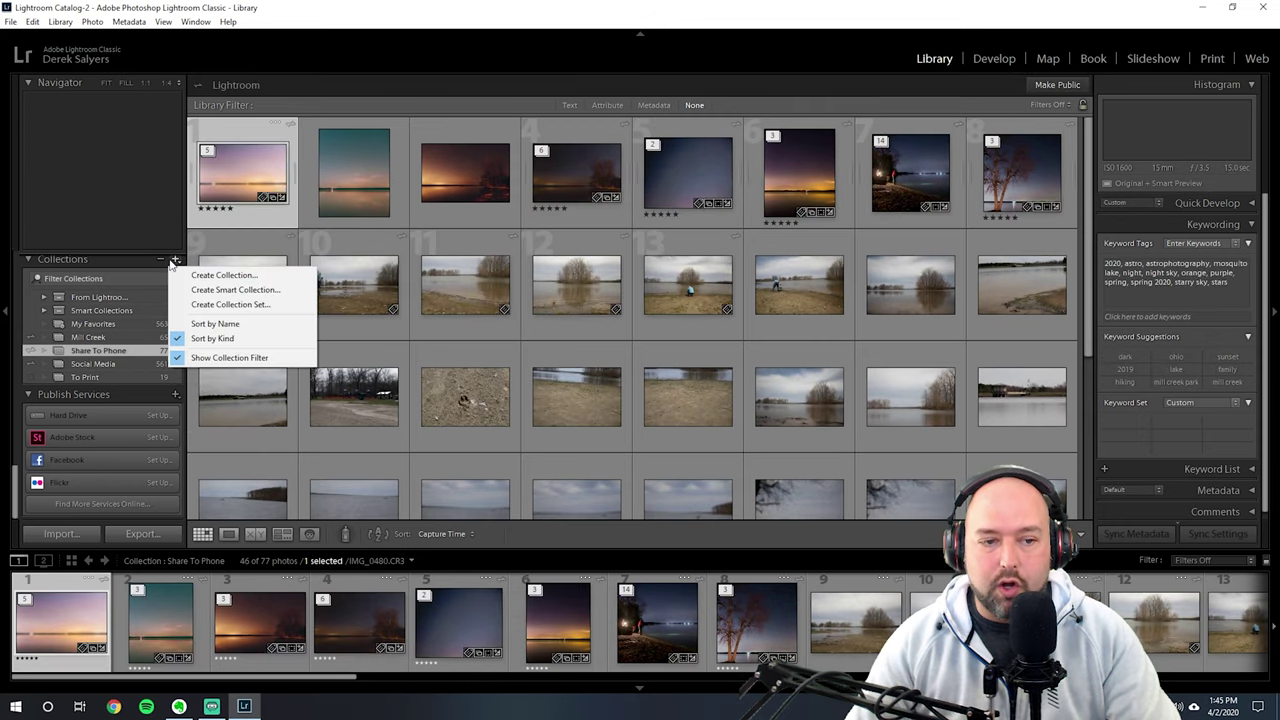
click(404, 14)
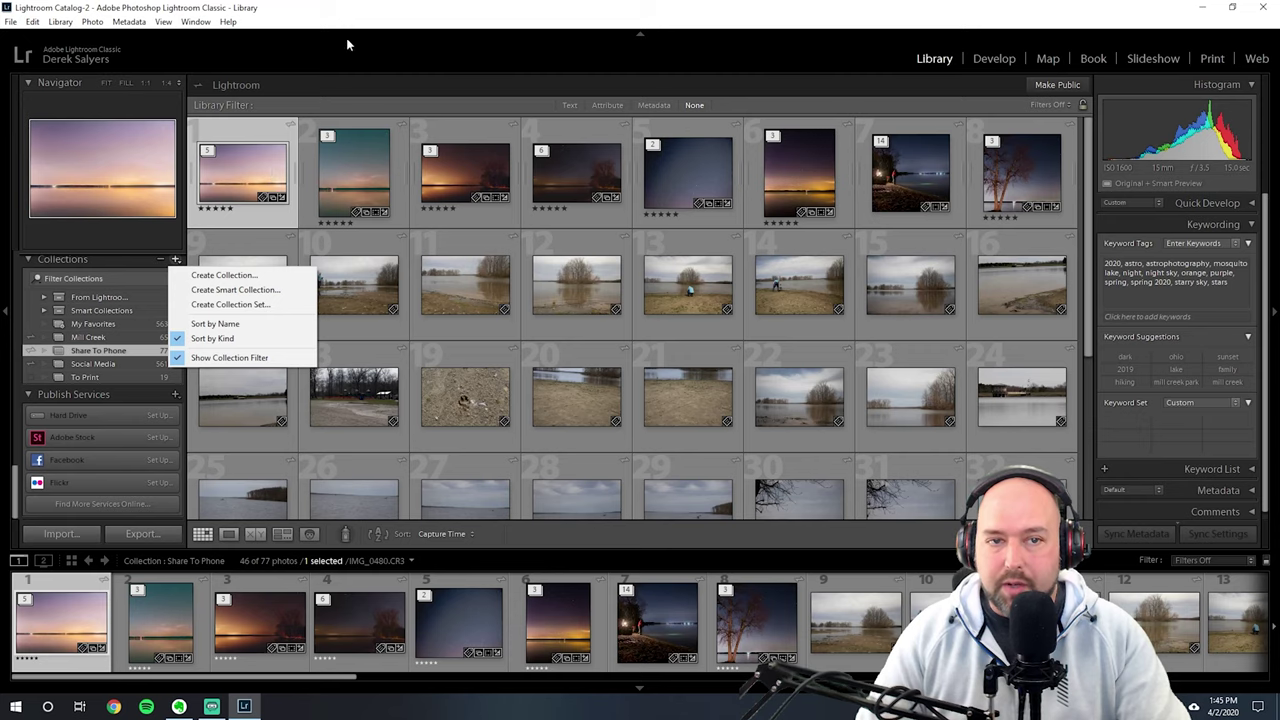
click(348, 20)
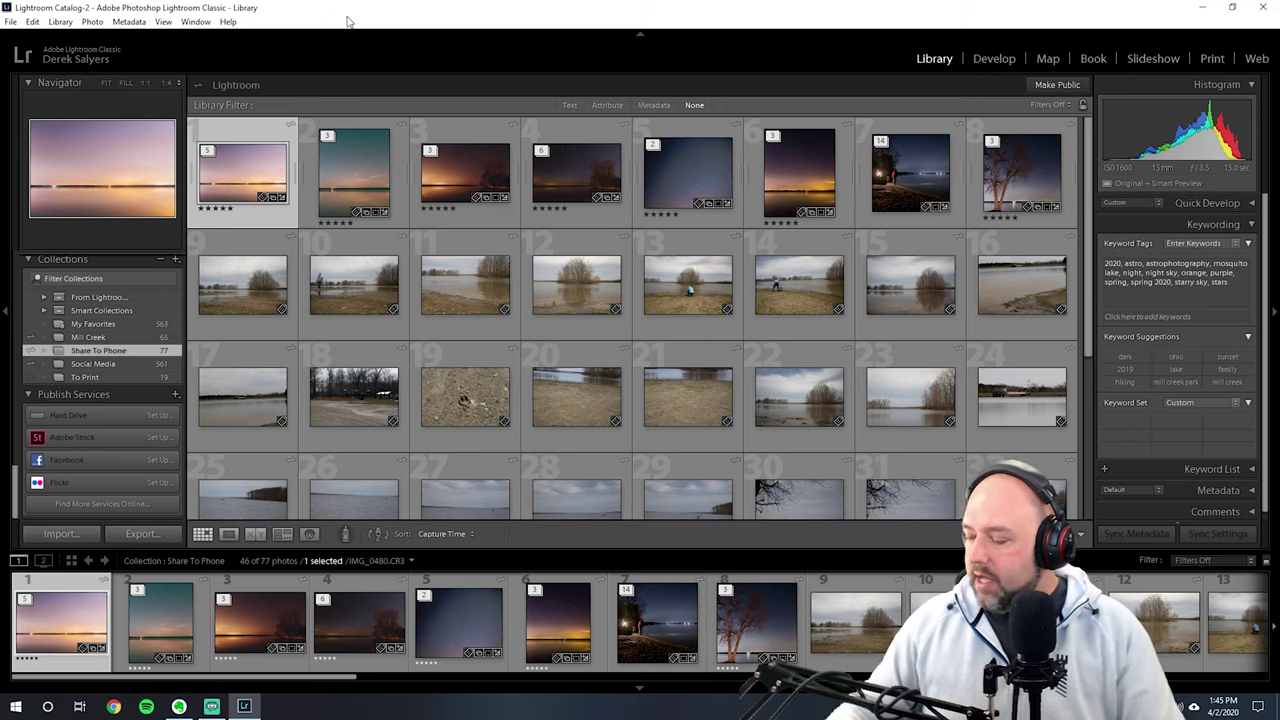
Step: View the My Favorites collection, then the Social Media collection
click(93, 324)
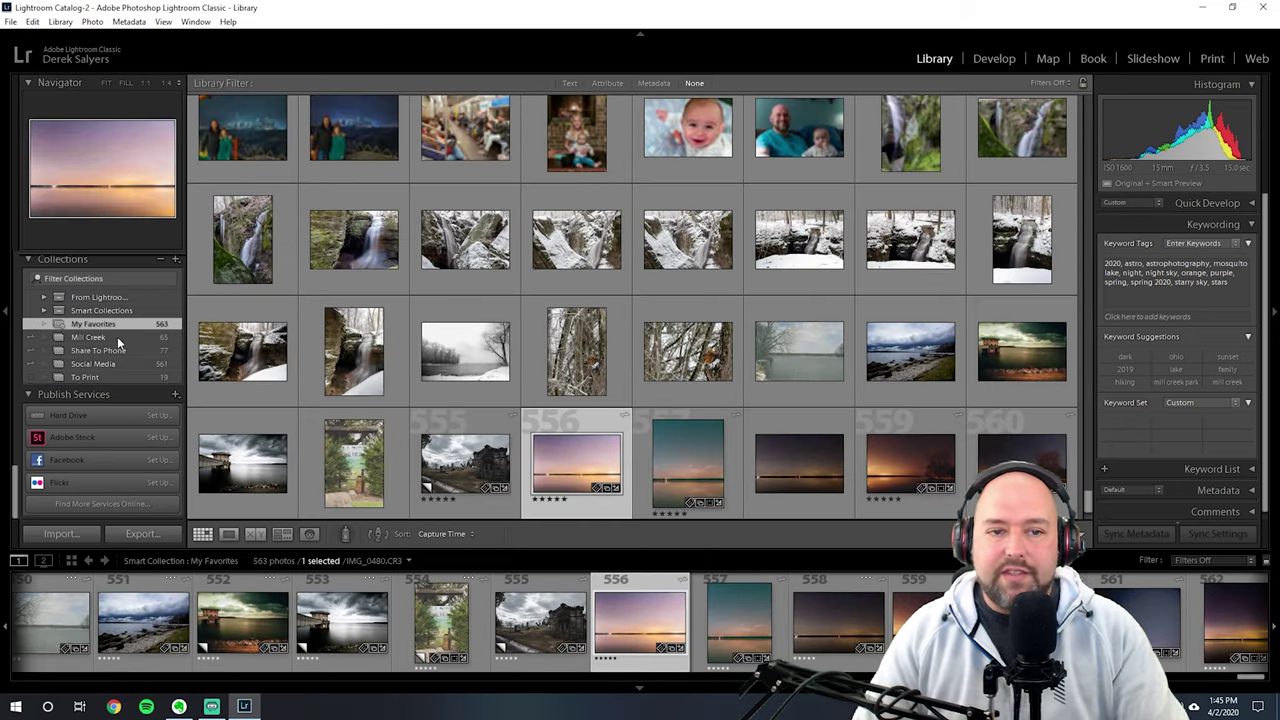
click(86, 365)
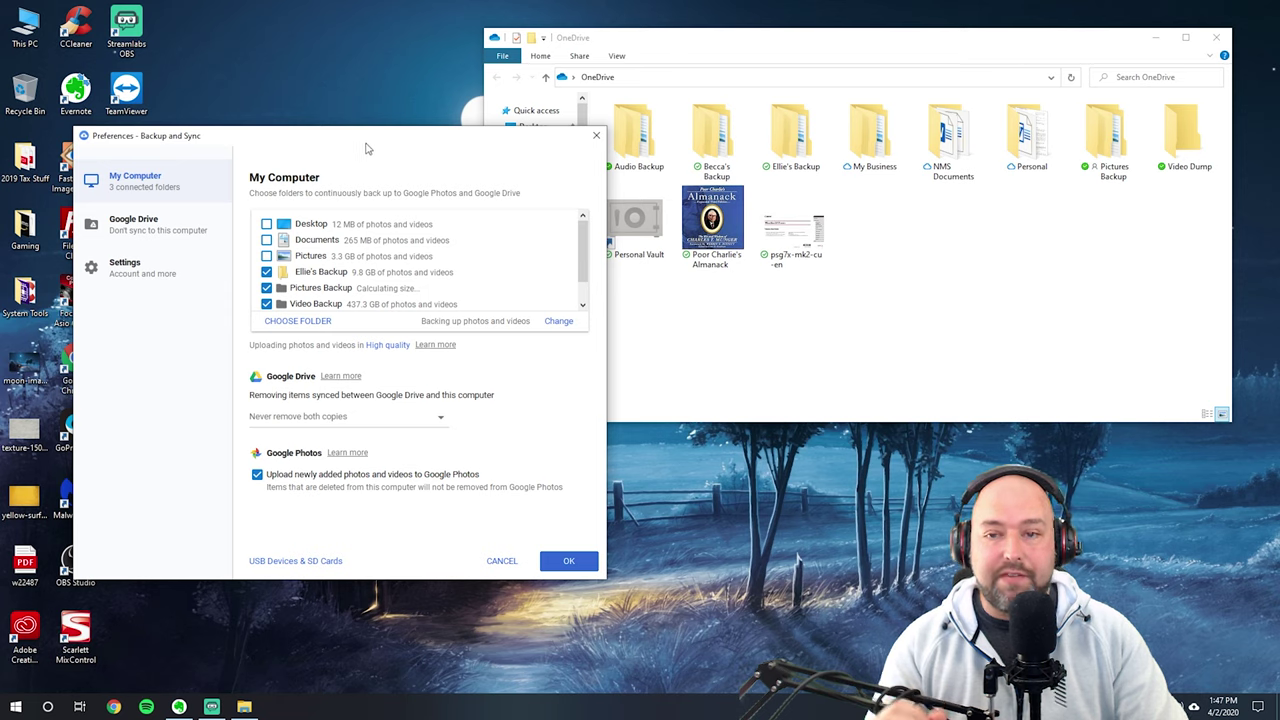
Step: Bring the OneDrive folder window to the front beside the Backup and Sync preferences
click(720, 38)
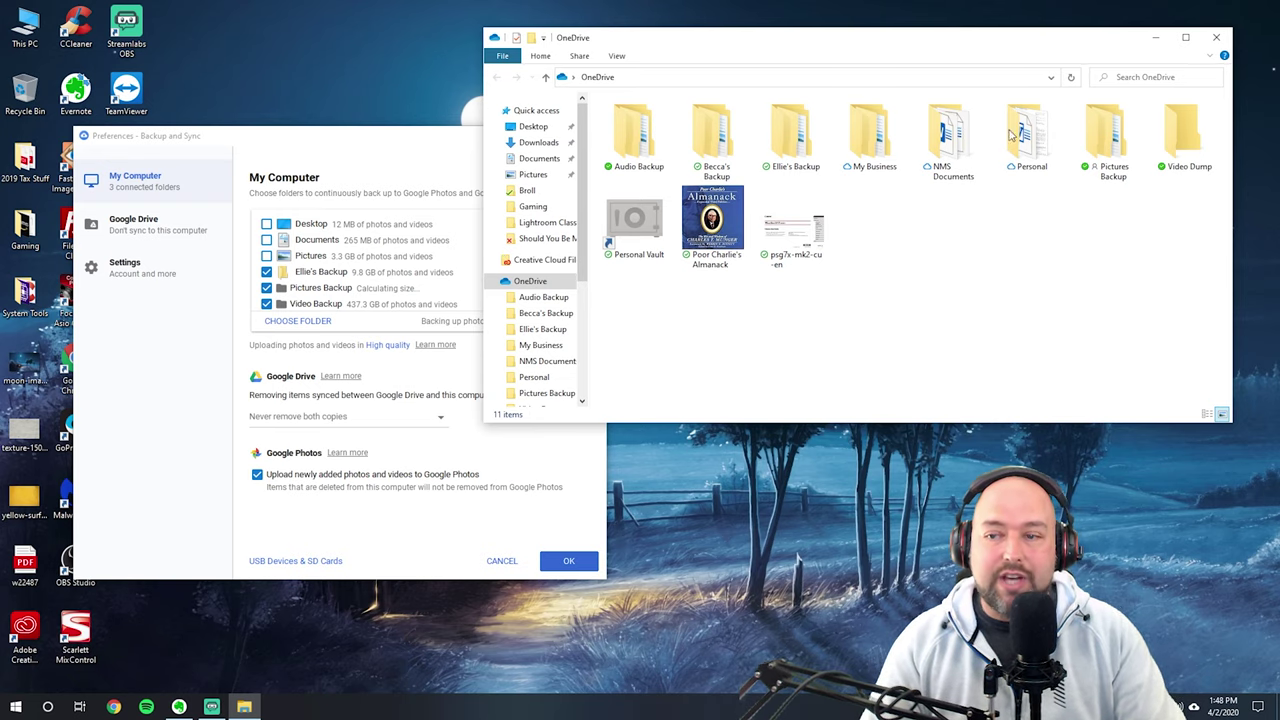
Step: Bring the Backup and Sync preferences back in front, beside OneDrive's Pictures Backup folder
click(345, 152)
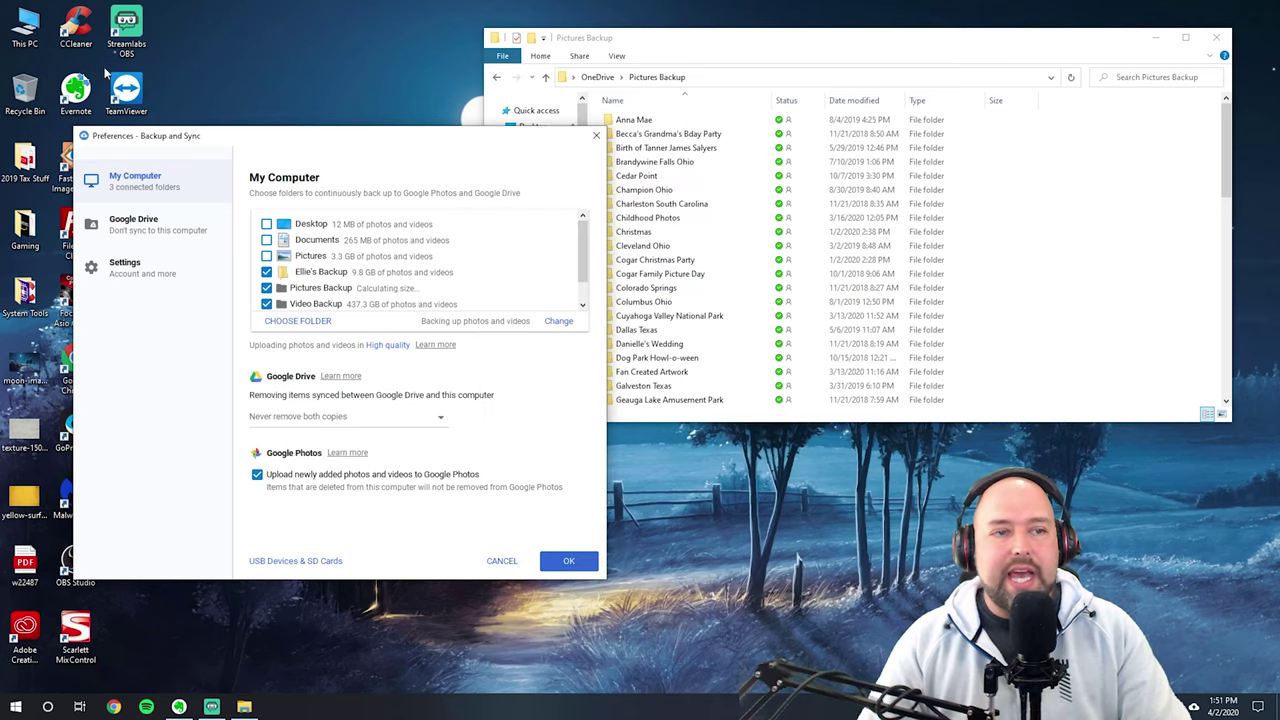
Step: Cancel the backup preferences and open D:\Video Backup in a new window, moved down-left
click(503, 561)
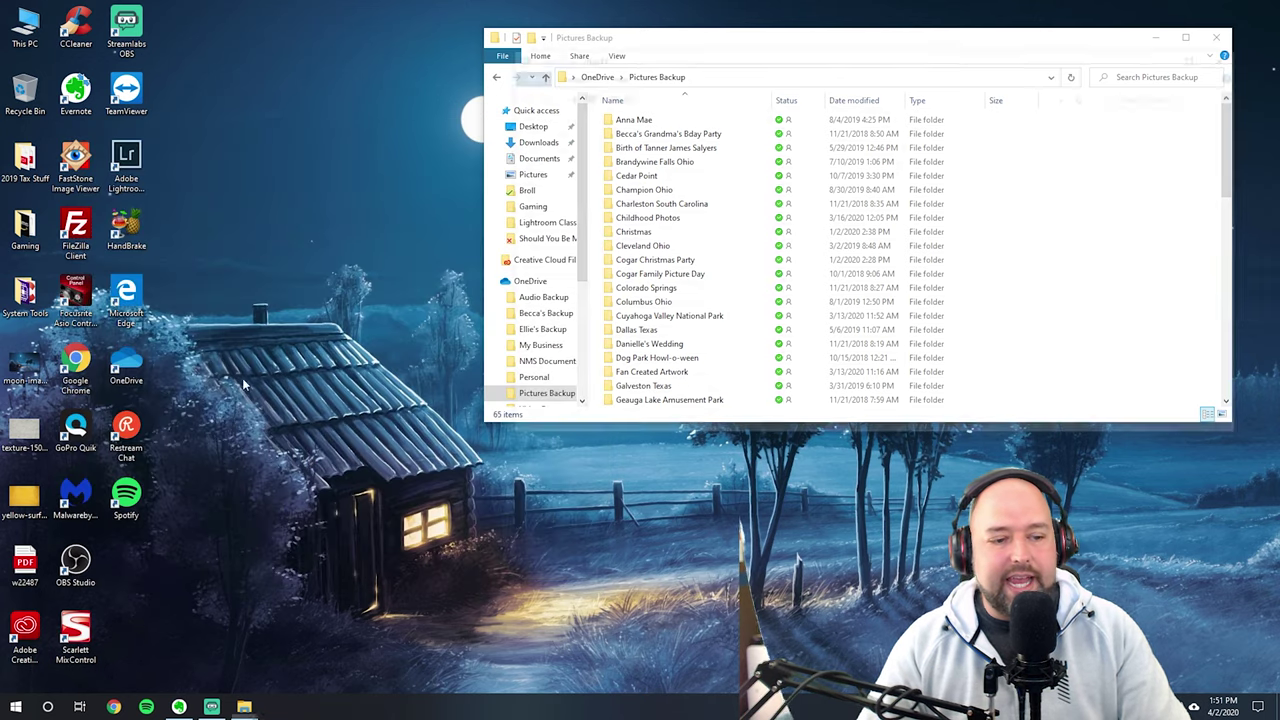
key(super+e)
double_click(855, 277)
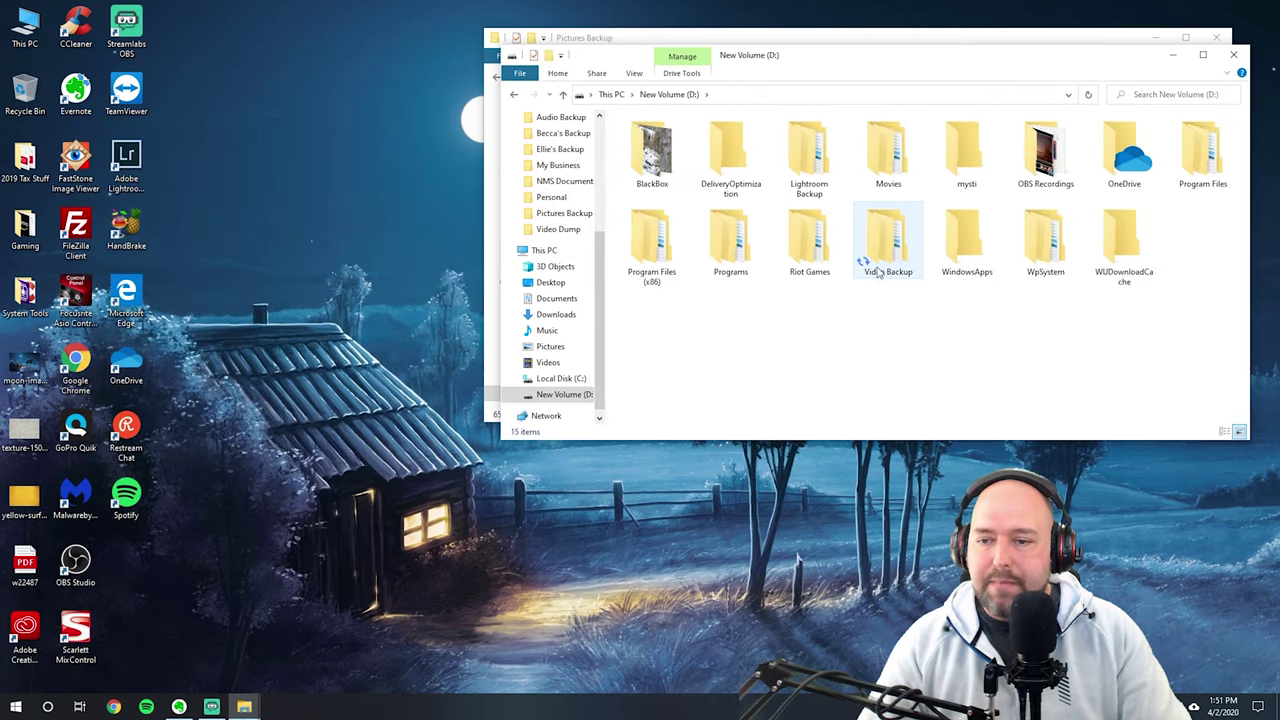
double_click(878, 250)
drag(831, 60, 439, 265)
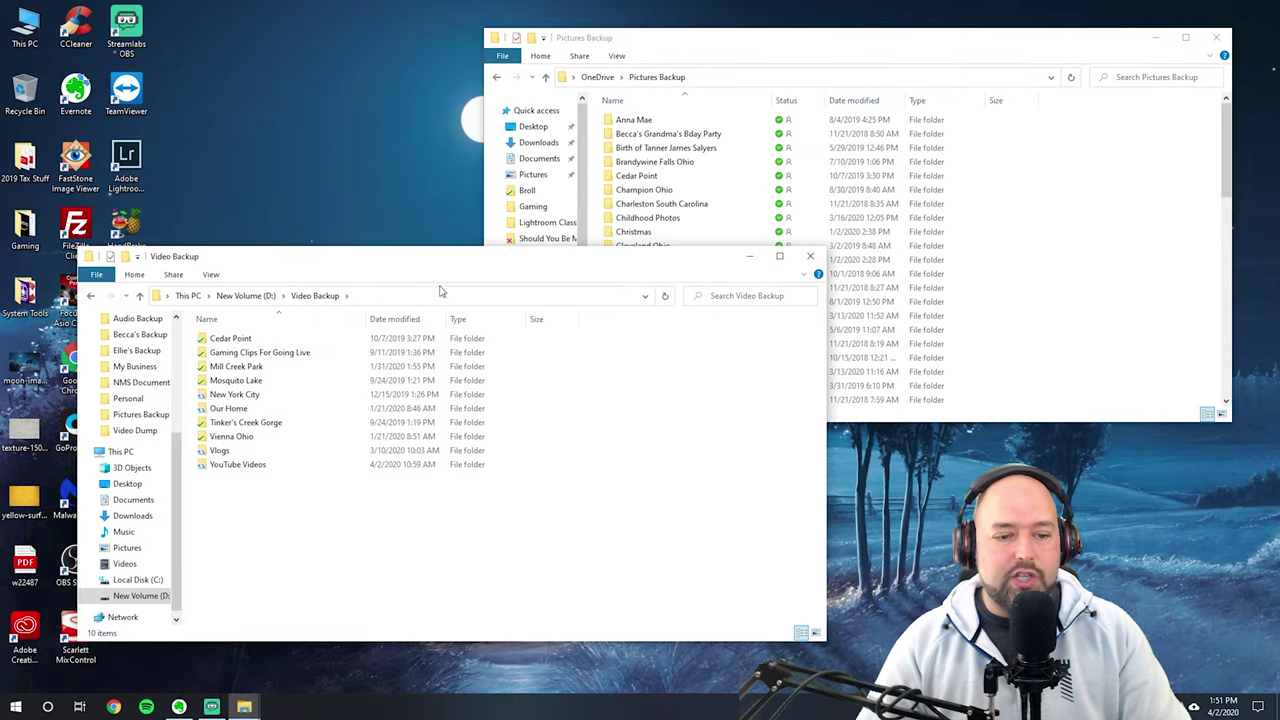
Step: Switch between the Pictures Backup and Video Backup windows, ending on Pictures Backup
click(800, 50)
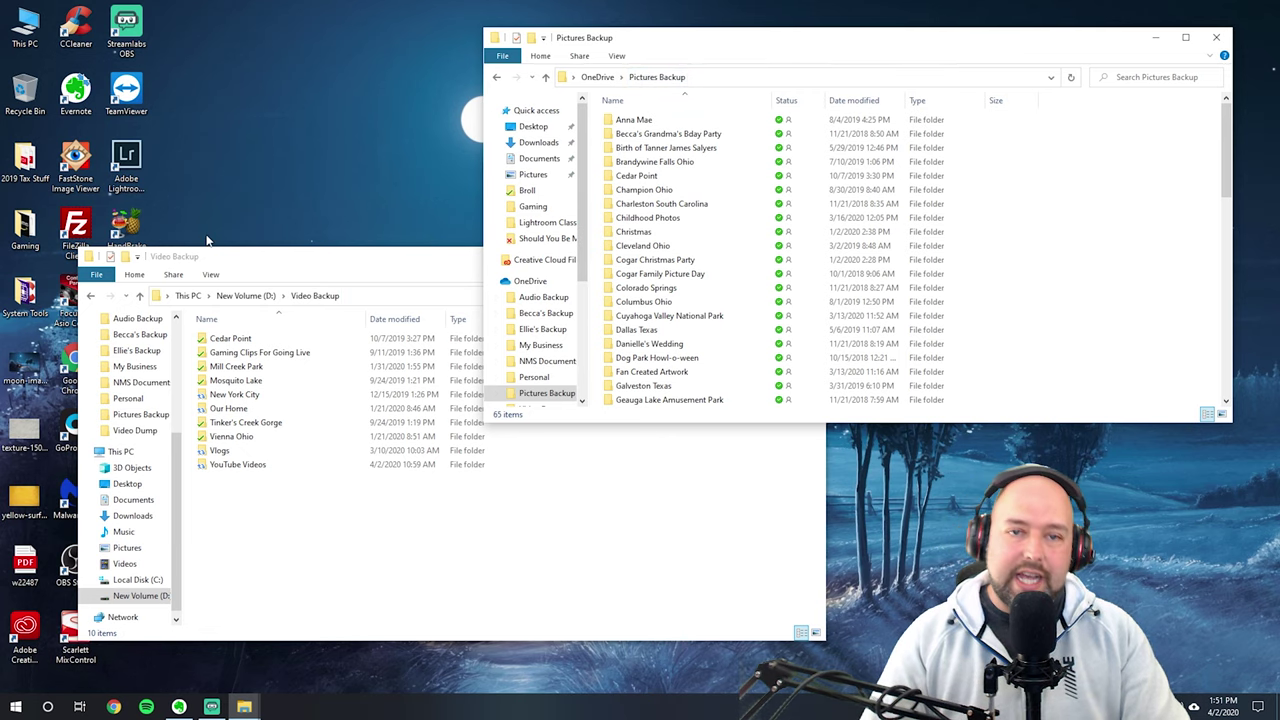
click(303, 258)
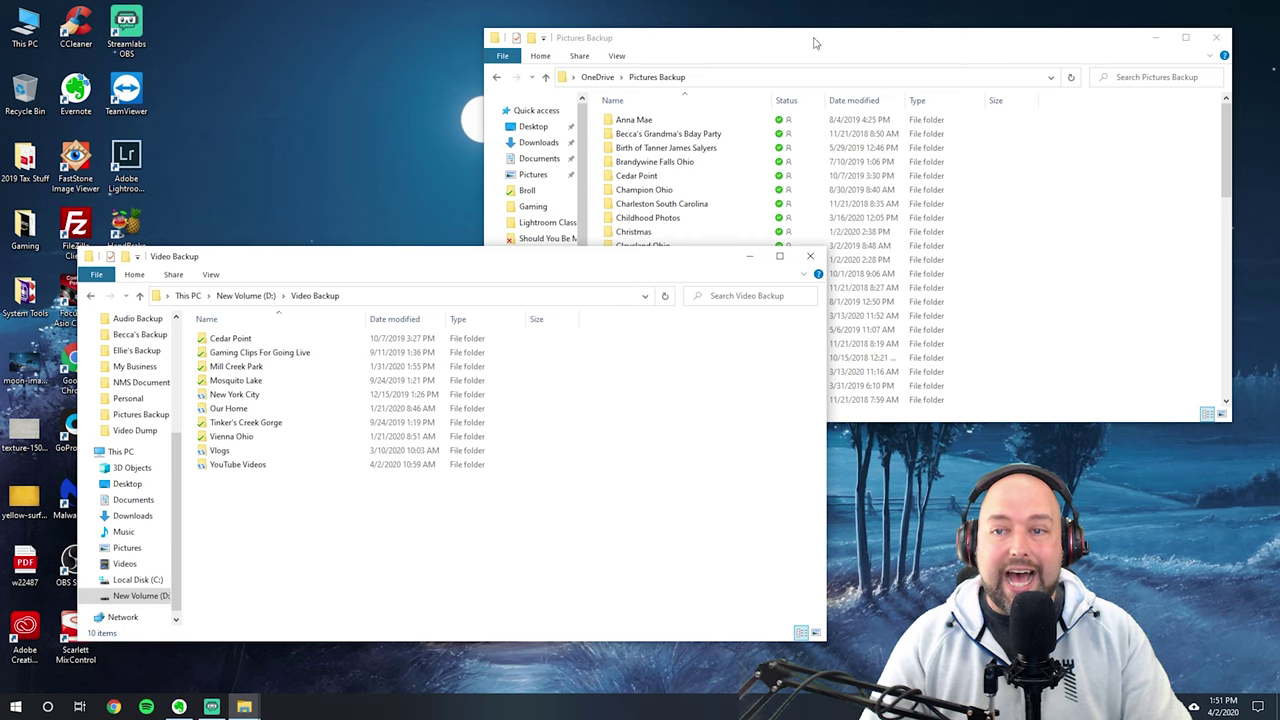
click(815, 43)
Step: Close the Pictures Backup and Video Backup windows
click(1216, 37)
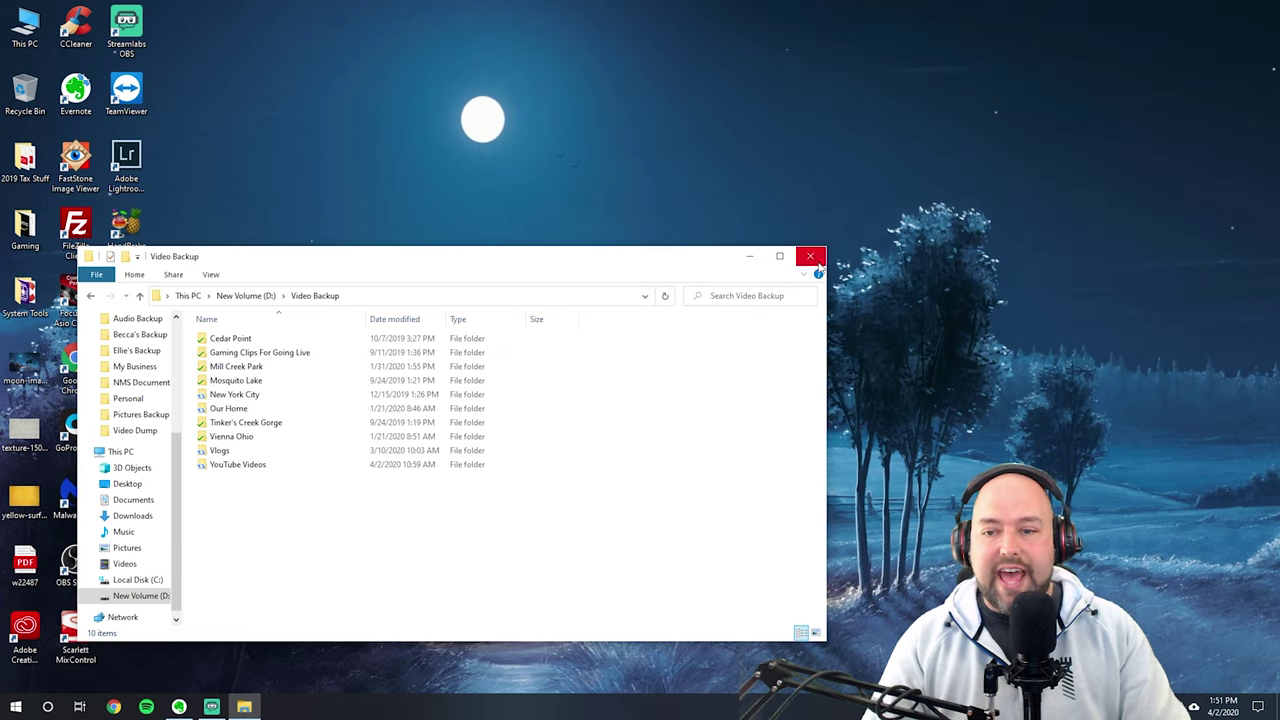
click(812, 258)
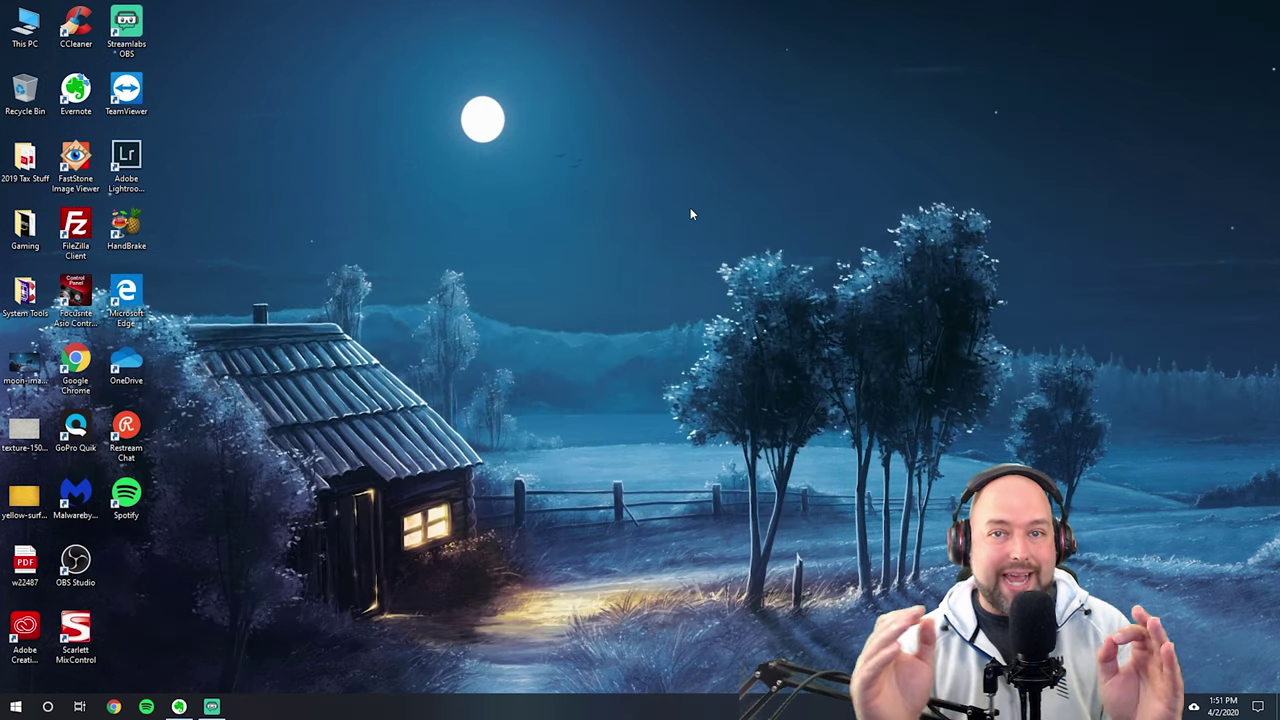